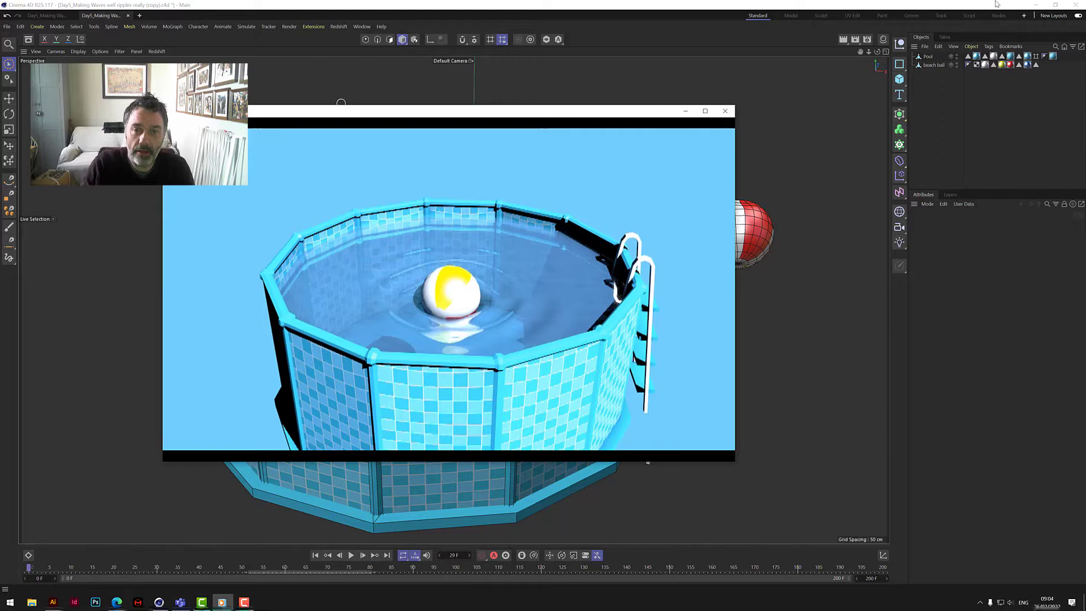
Play the rendered video of the beach ball rippling the pool water, pause it and minimise its window
click(448, 451)
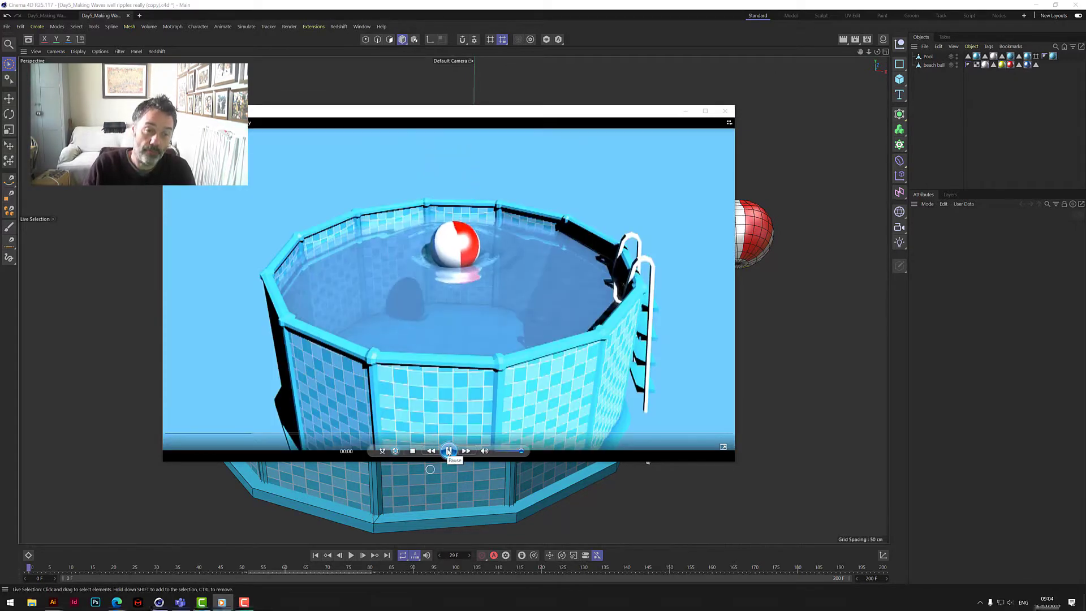
click(448, 451)
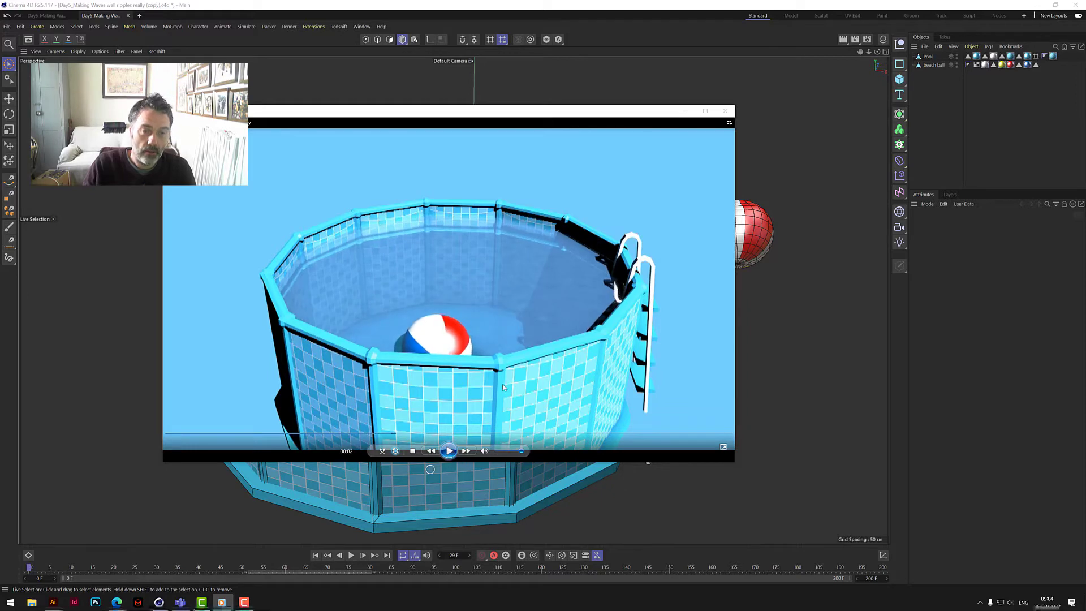
click(684, 113)
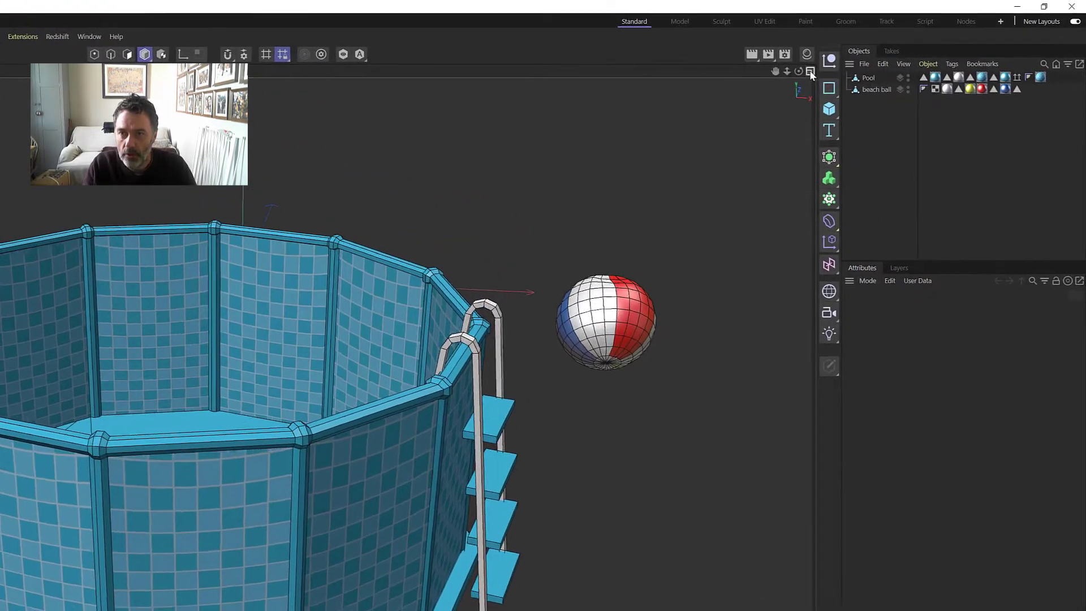
Add an n-Side spline in the enlarged top view and move it along Z over the pool
middle_click(835, 72)
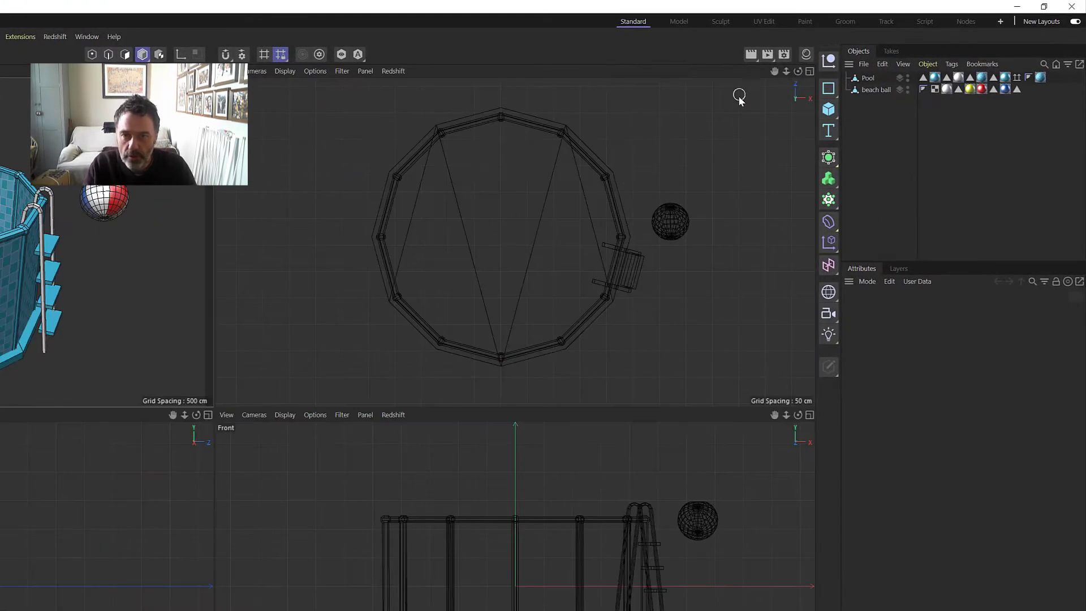
click(810, 72)
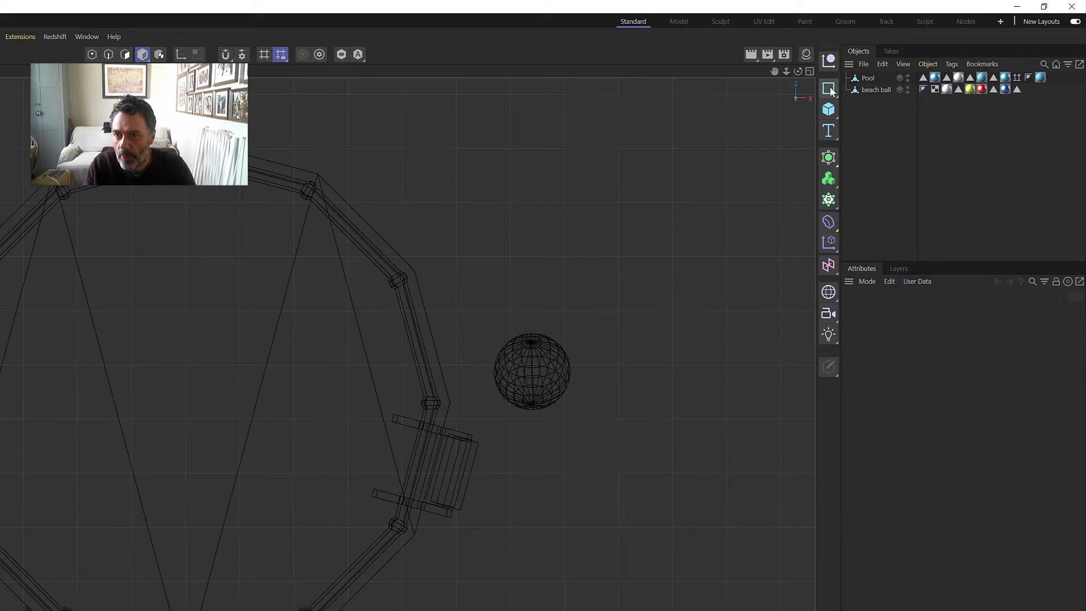
click(830, 88)
click(944, 125)
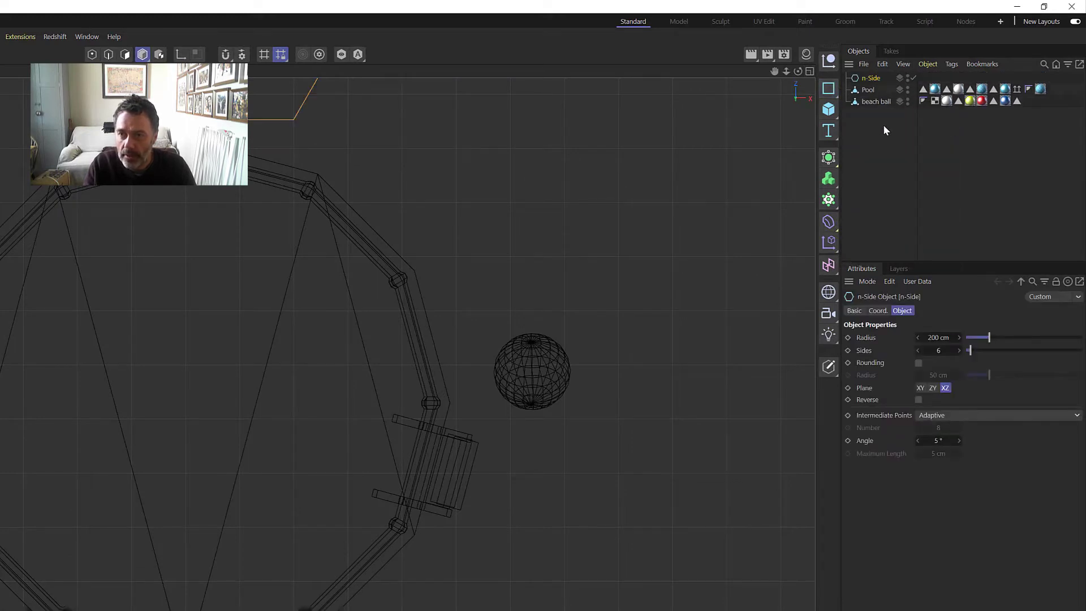
drag(786, 71, 715, 68)
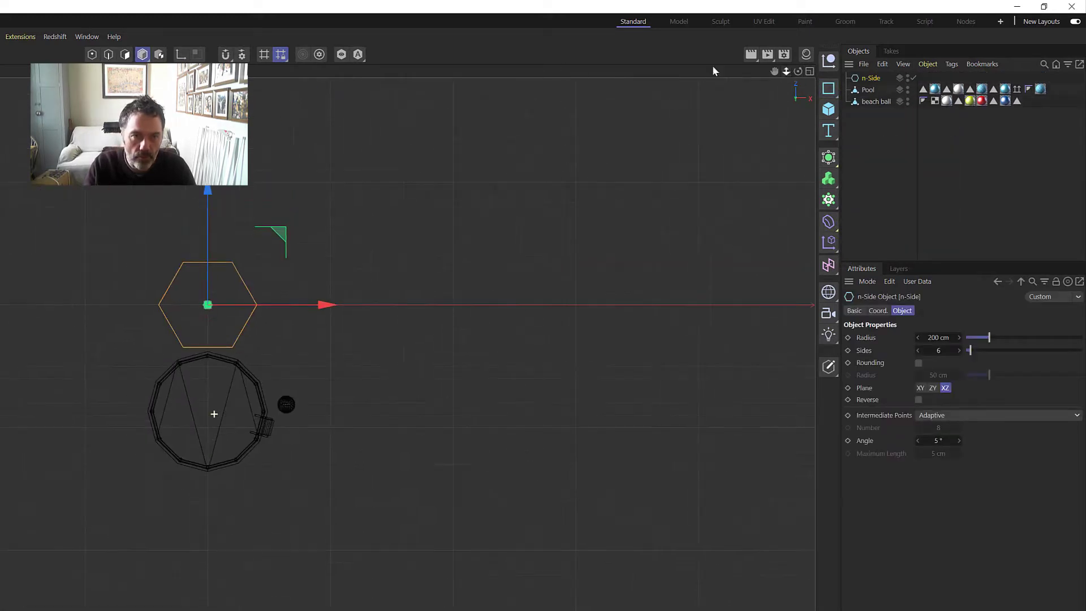
drag(207, 191, 219, 287)
Give the n-Side spline 12 sides, centre it on the pool and scale it up to fit the pool wall
double_click(939, 350)
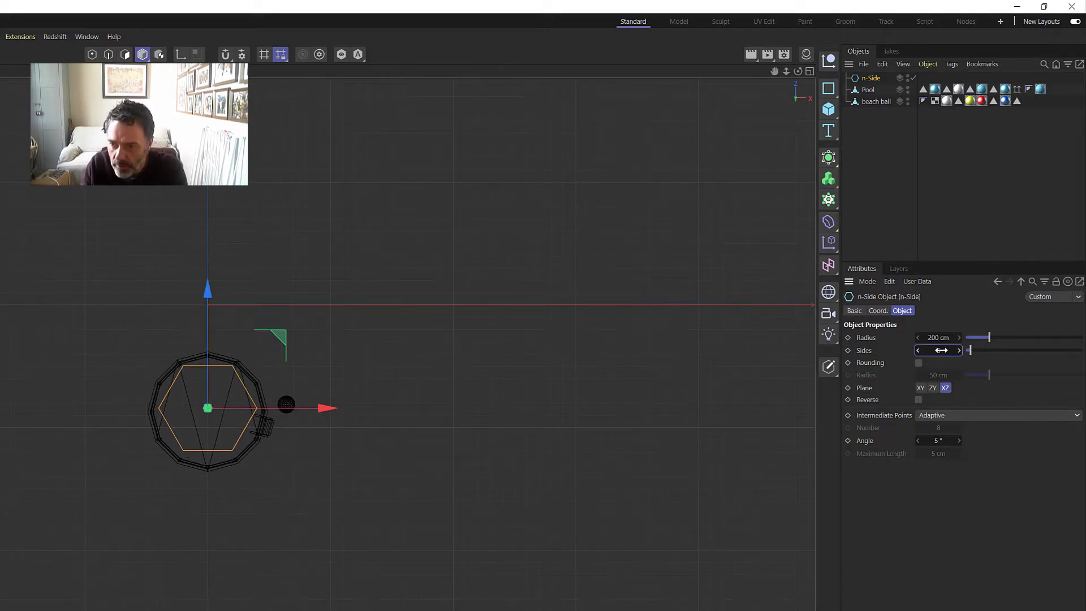
key(Return)
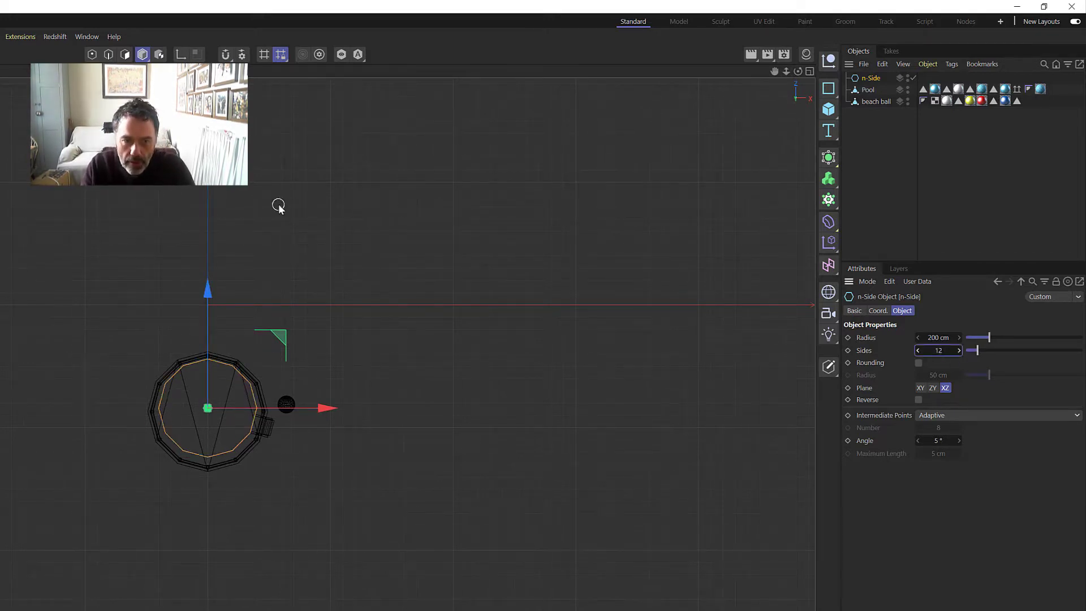
drag(209, 303, 209, 304)
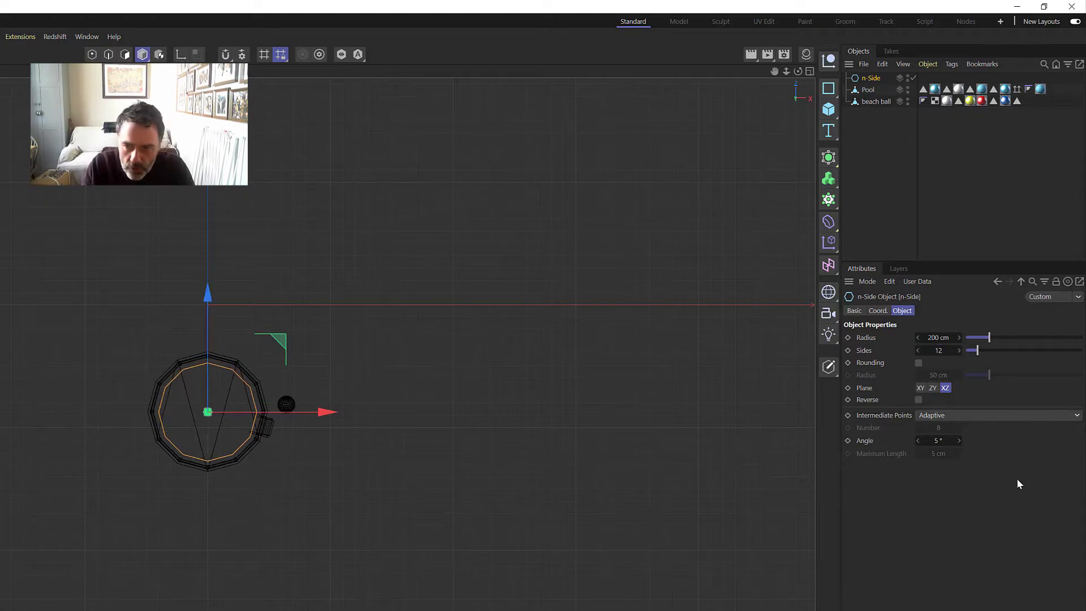
key(t)
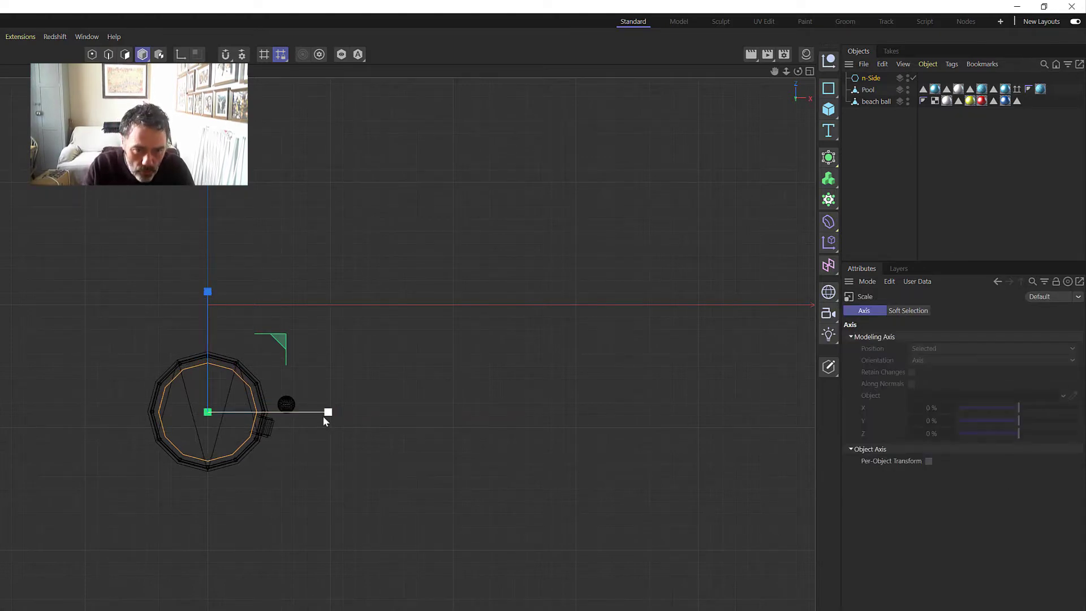
drag(337, 442, 493, 523)
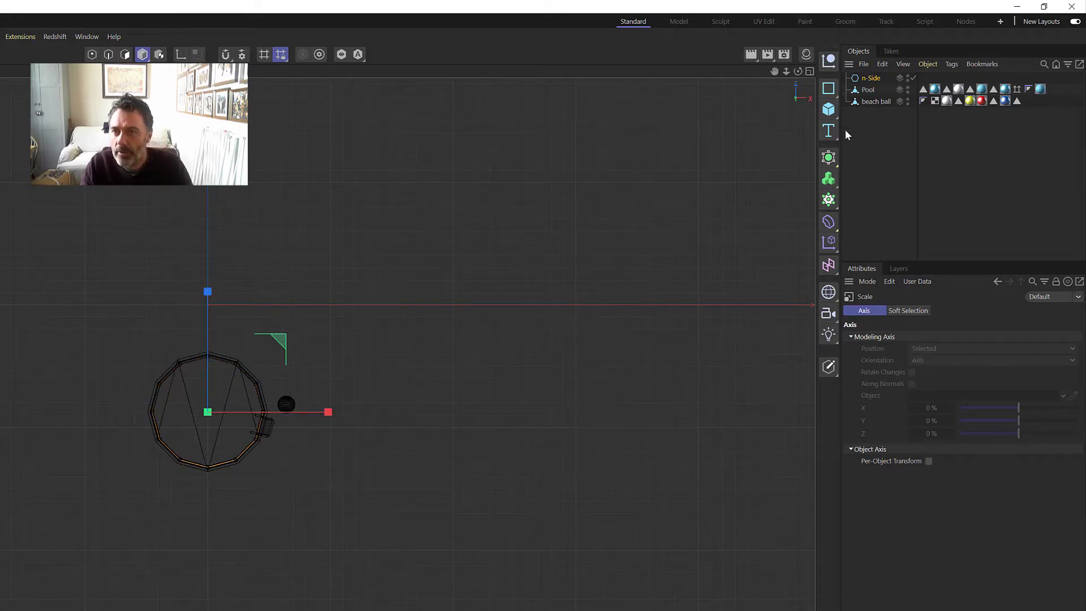
Add an Extrude generator, nest the n-Side spline inside it and set its offset to 0 cm
click(829, 158)
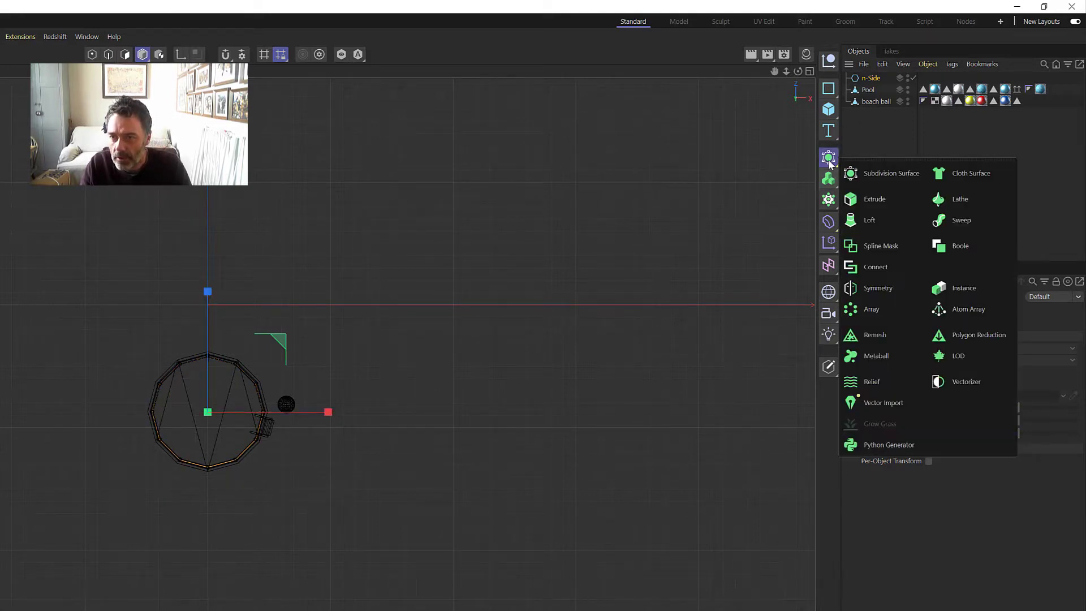
click(859, 201)
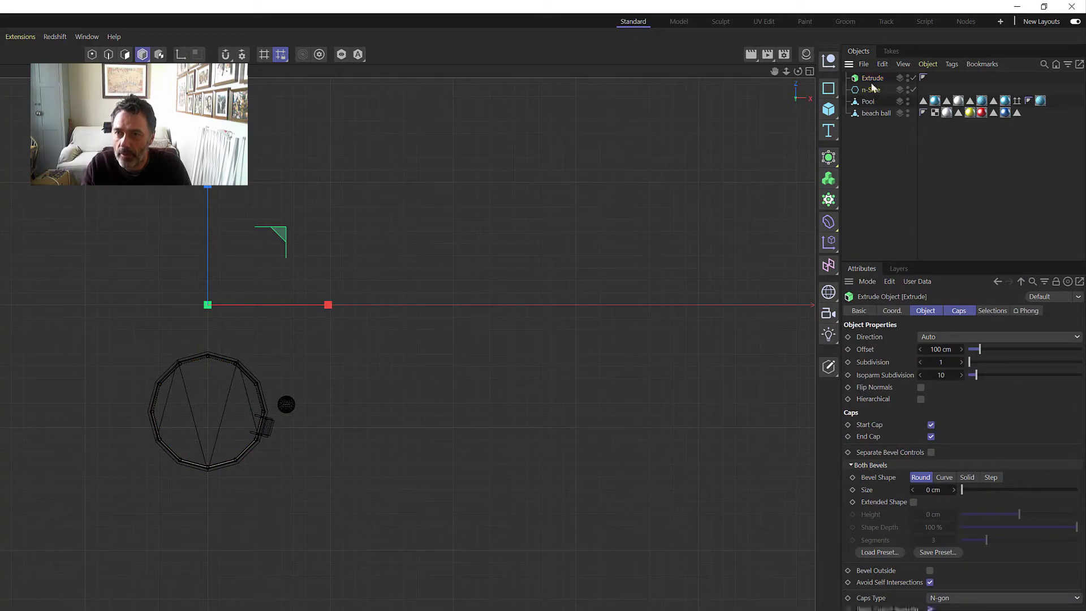
drag(871, 88, 871, 77)
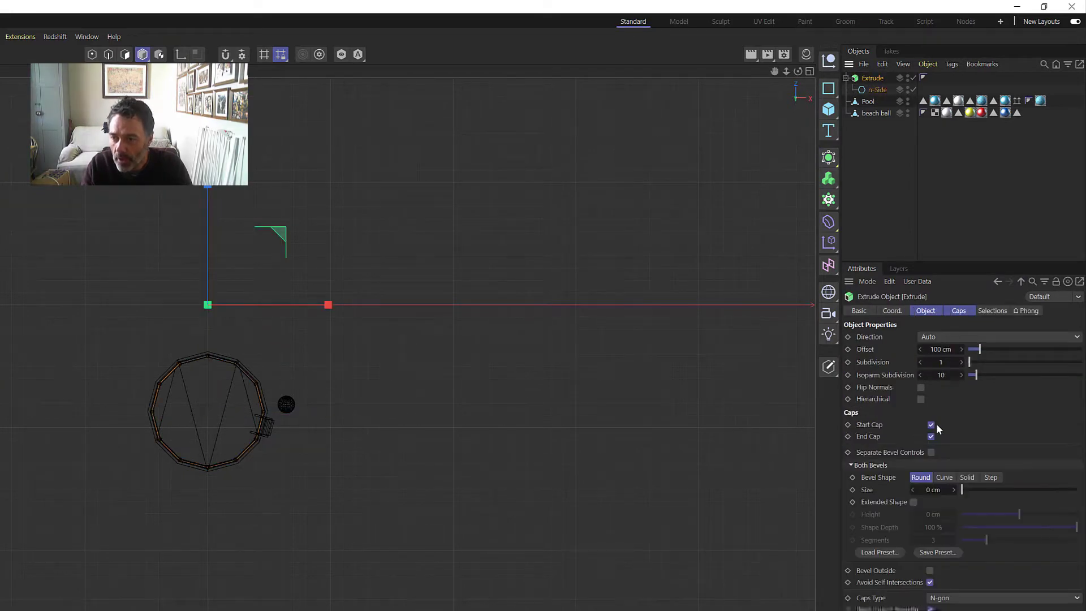
click(940, 349)
text(0)
key(Return)
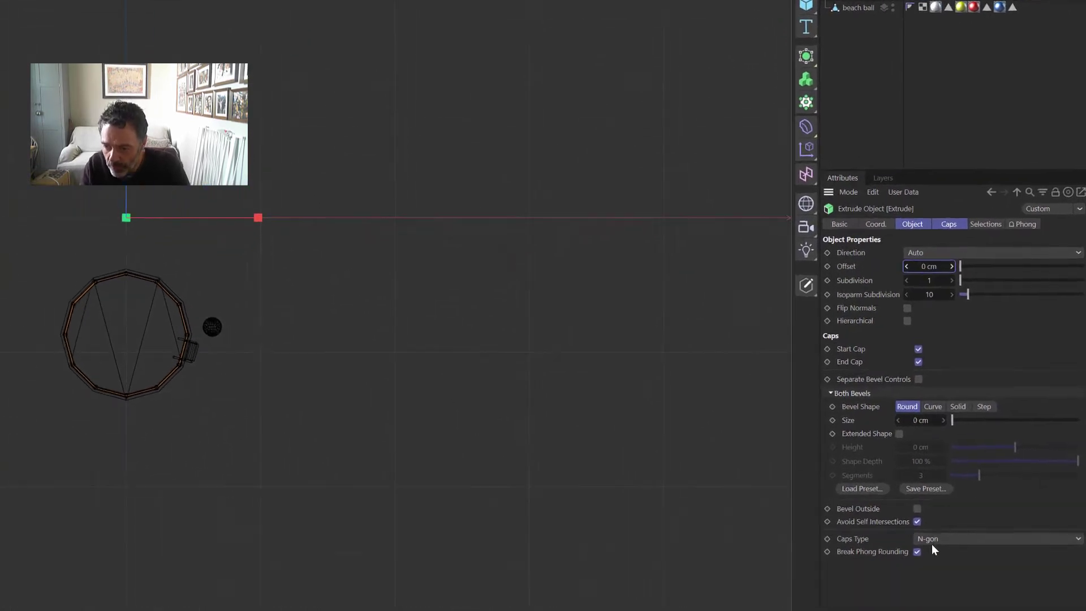
Set the Extrude's caps to Regular Grid with Quad Dominant enabled and a grid size of 3 cm
click(941, 522)
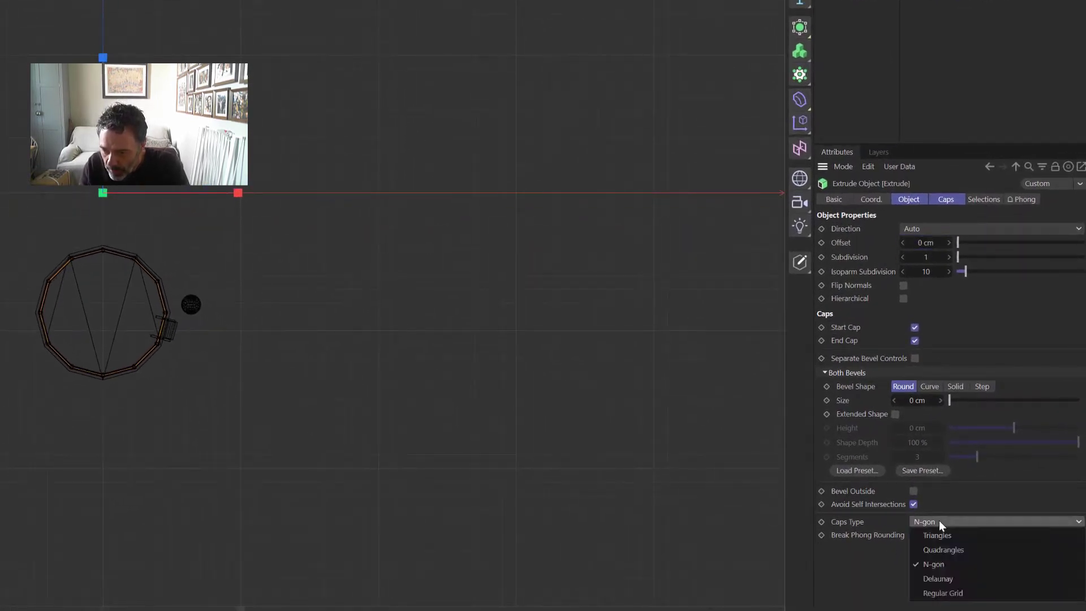
click(951, 593)
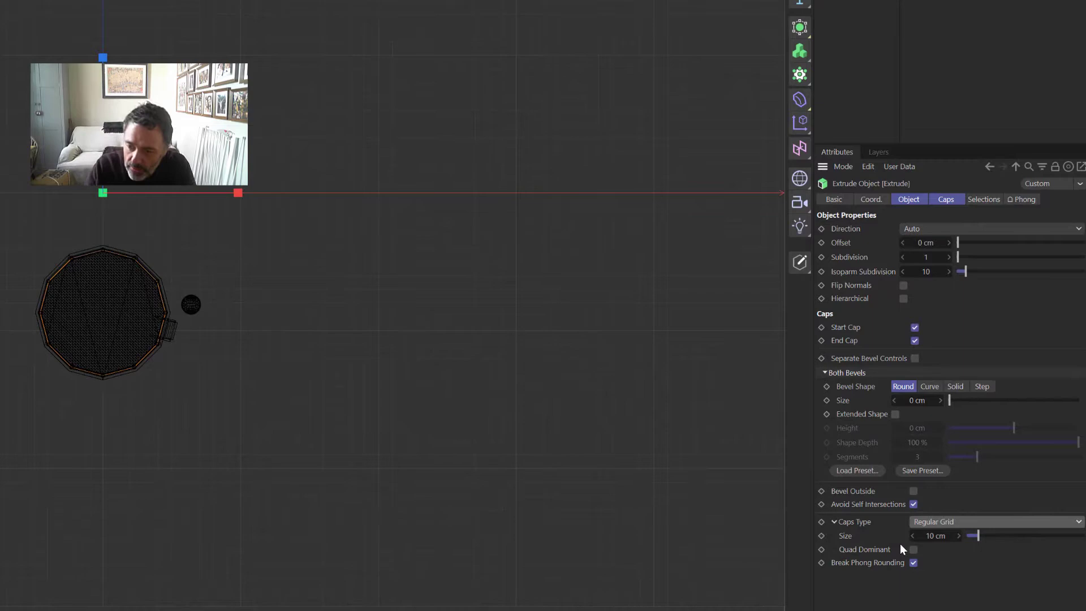
click(914, 549)
scroll(130, 320, up, 5)
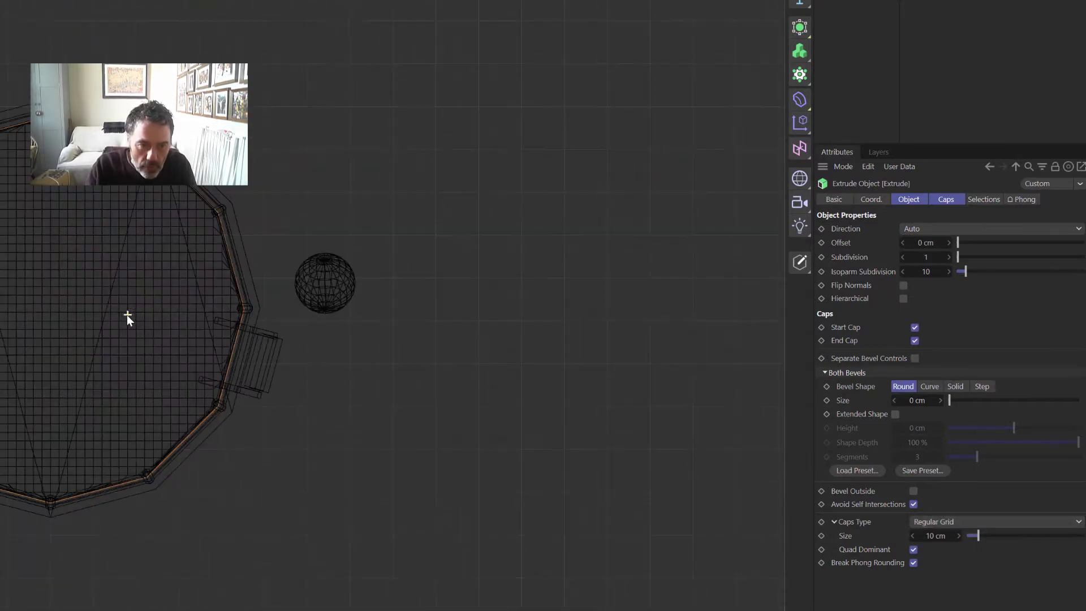
click(935, 533)
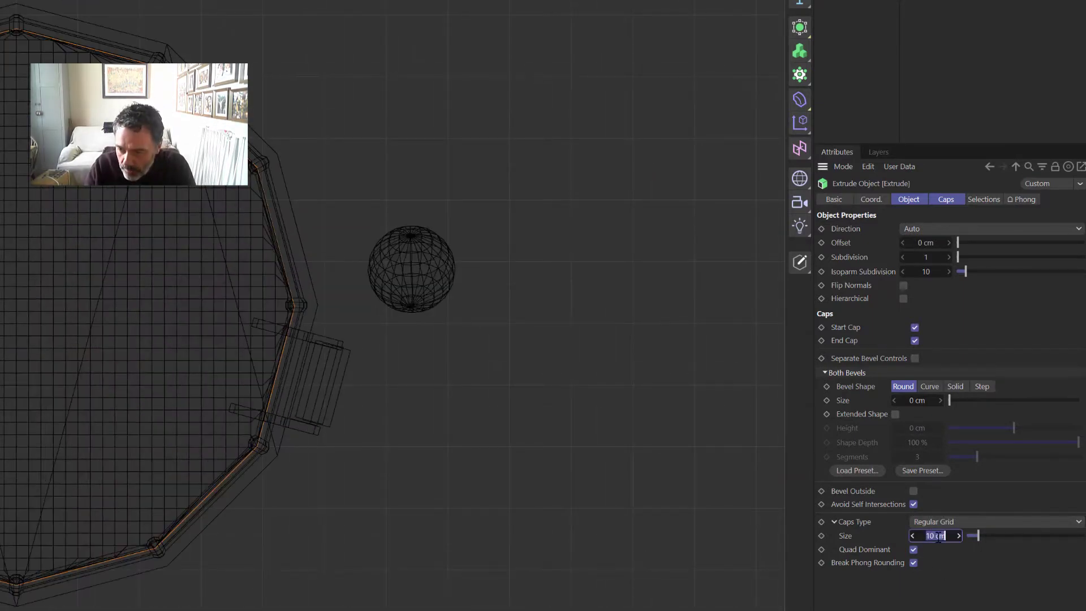
text(3)
key(Return)
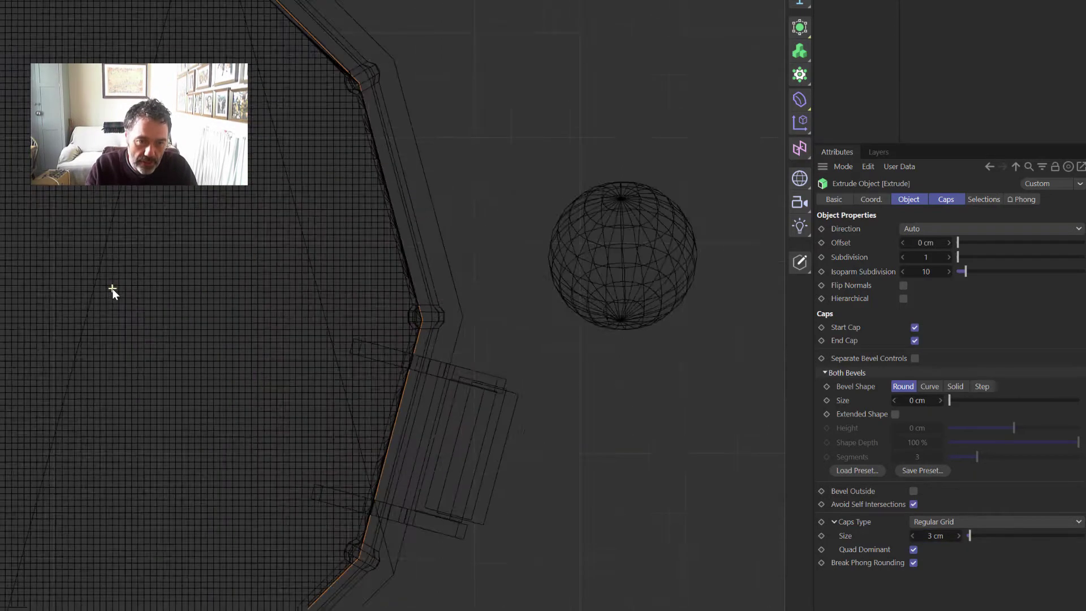
In the perspective view, raise the extruded surface about 95 cm along Y to just below the pool's rim
key(F5)
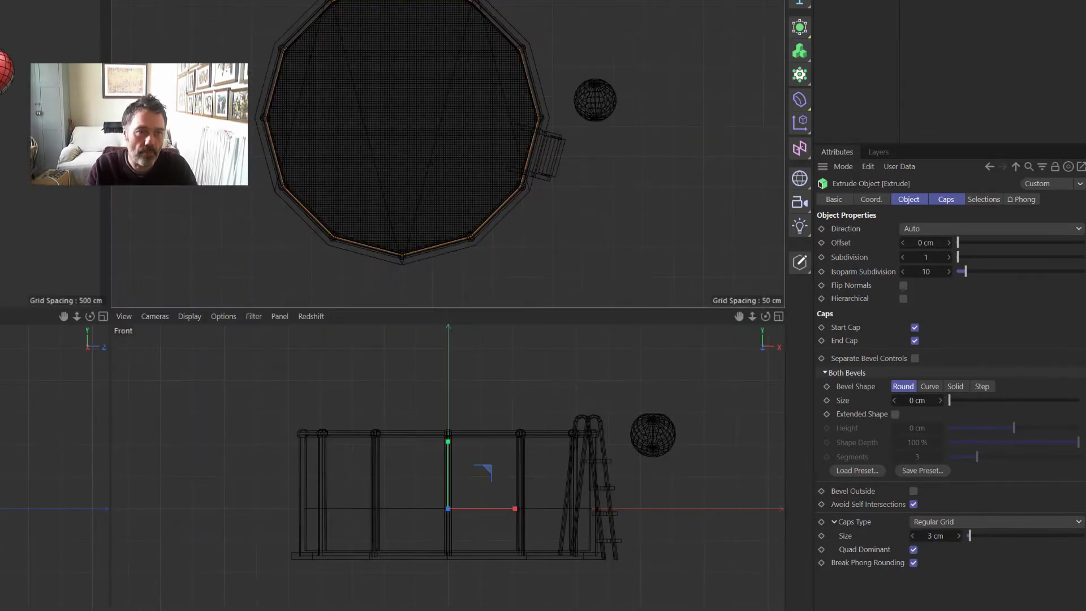
key(F1)
key(9)
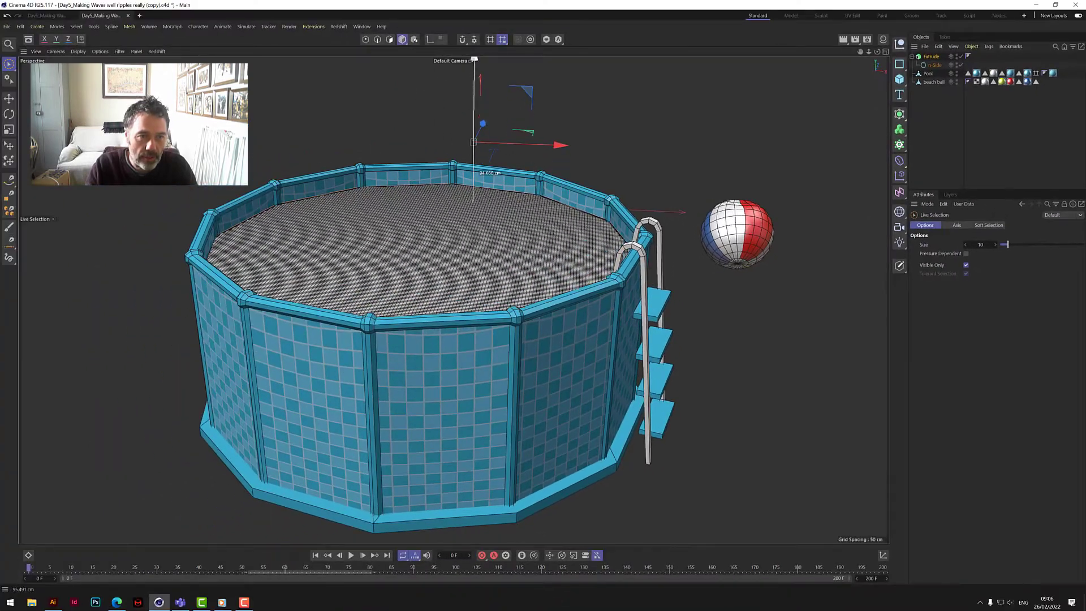
drag(474, 85, 489, 51)
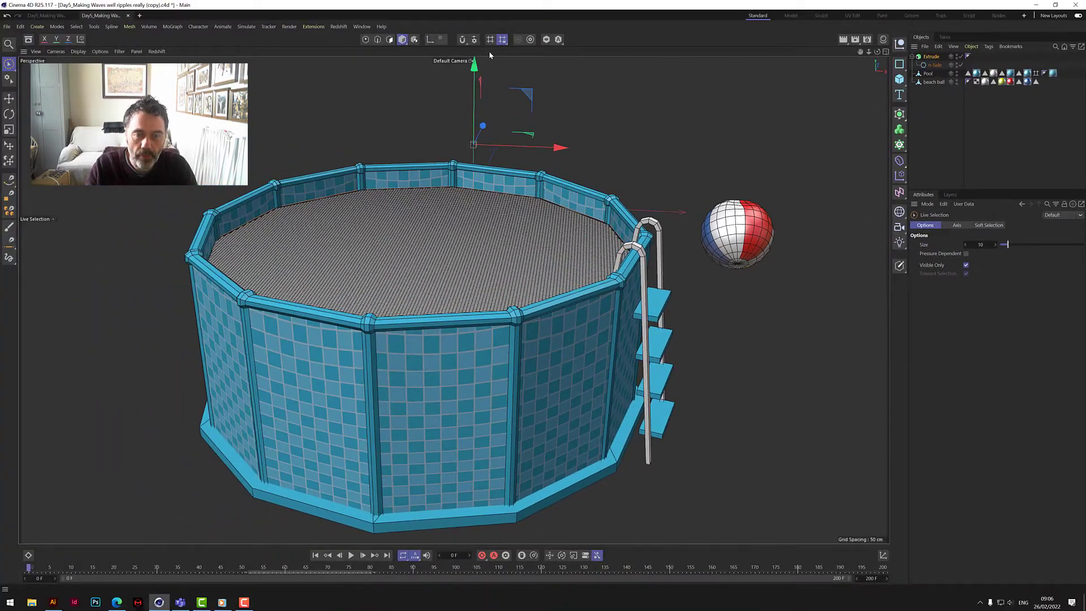
Merge the Extrude and its n-Side spline into one polygon object with Connect Objects + Delete
click(934, 82)
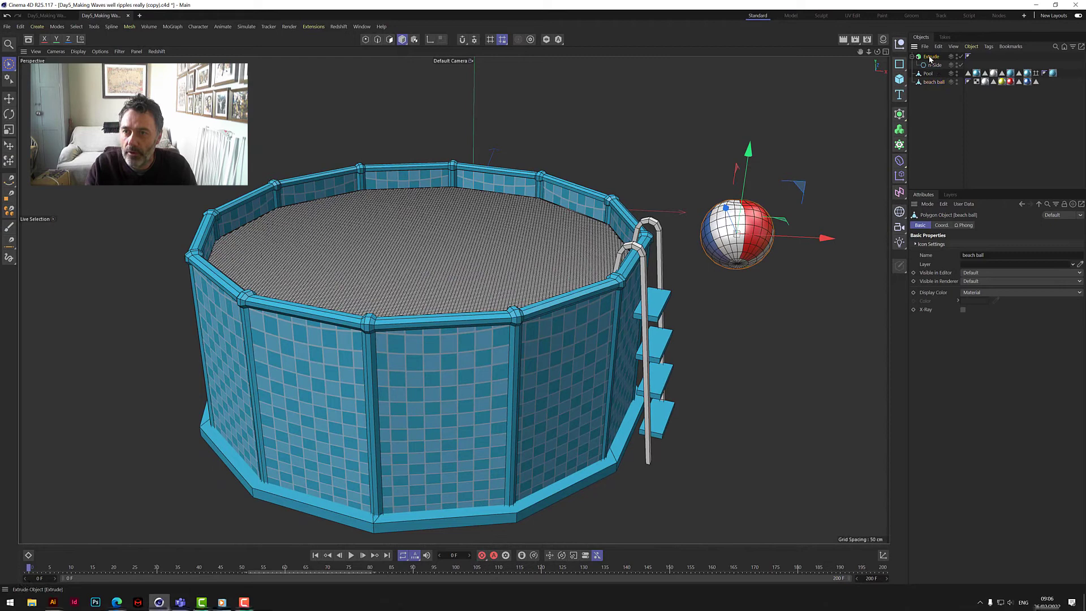
click(931, 57)
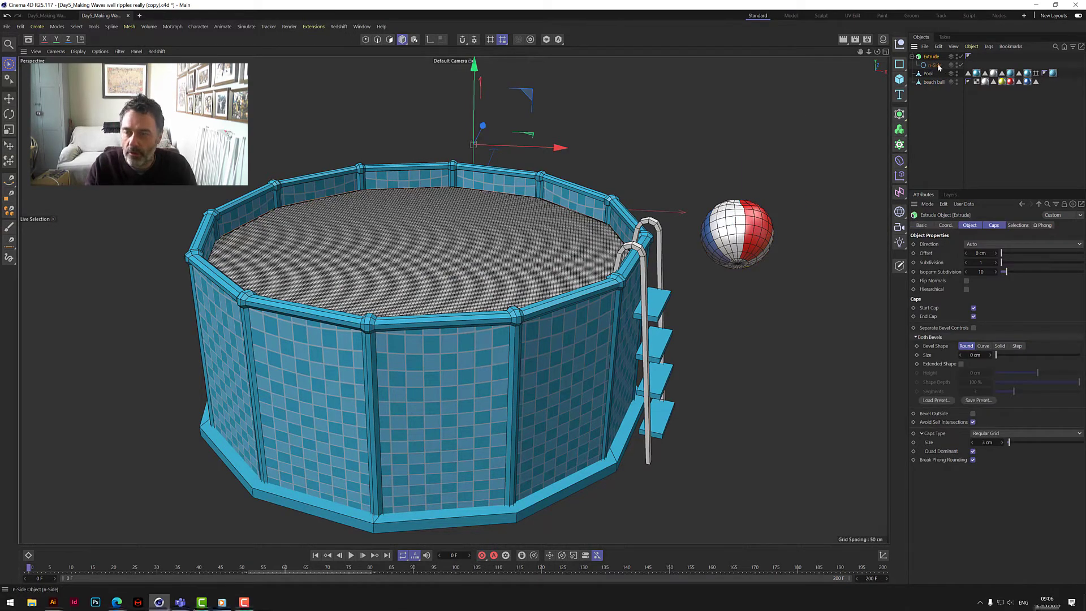
ctrl+click(937, 66)
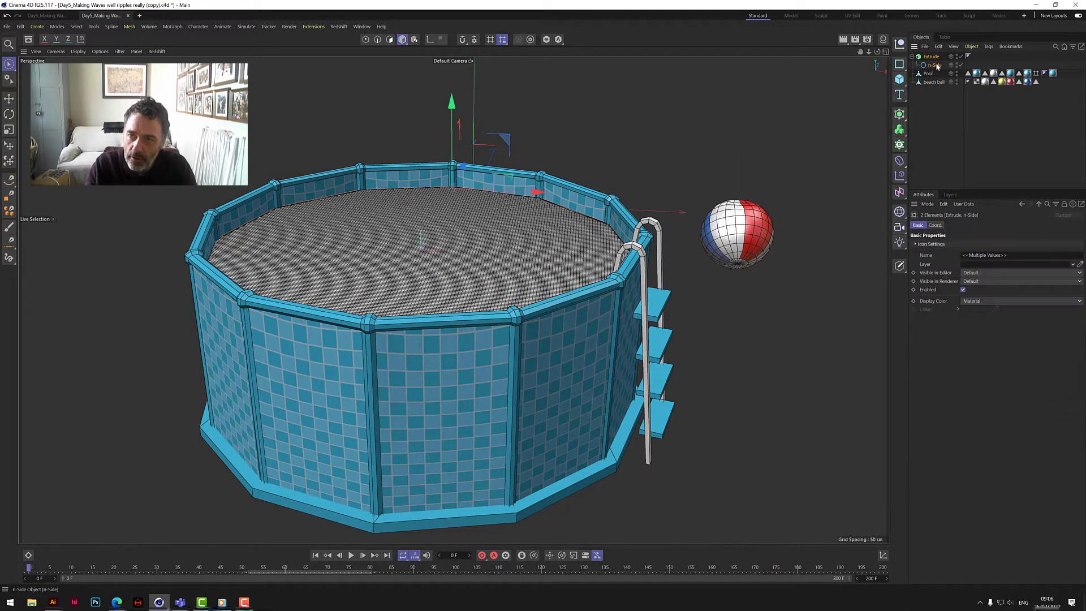
right_click(936, 64)
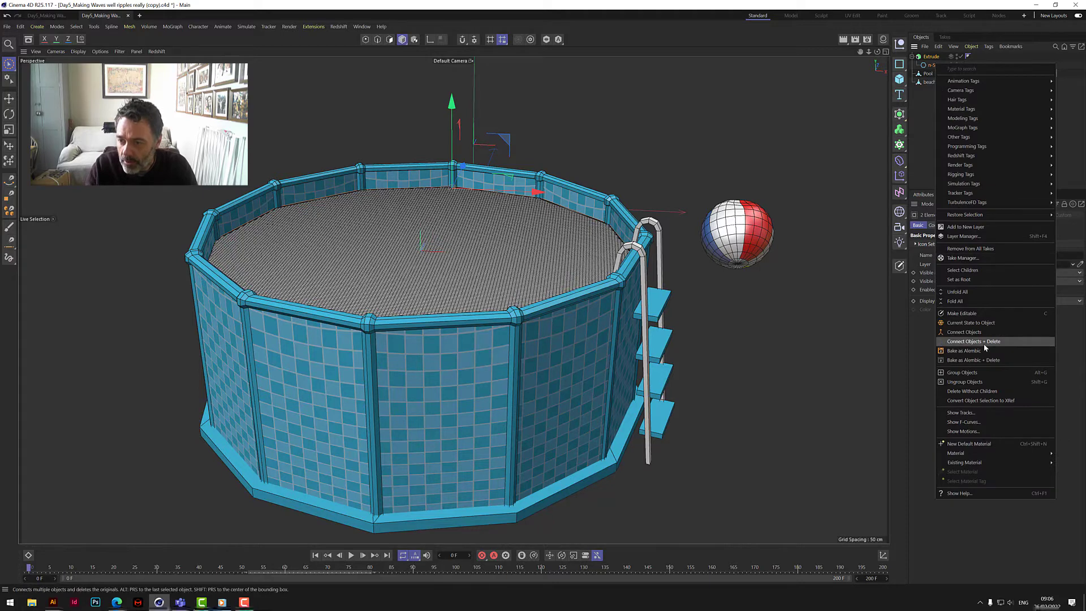
click(984, 343)
Rename the merged surface object as water
double_click(931, 57)
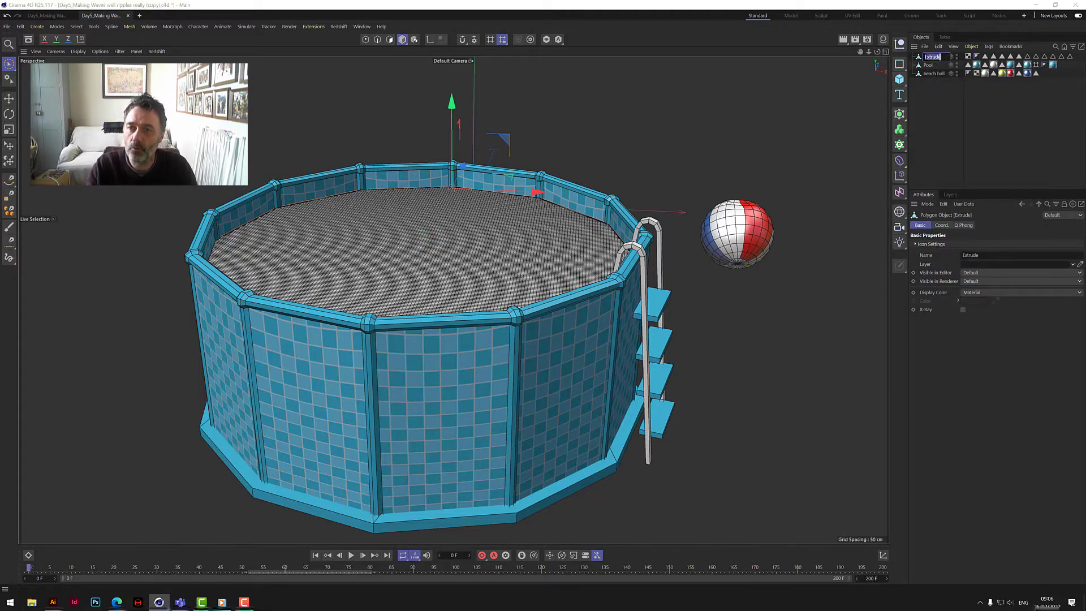
text(vat)
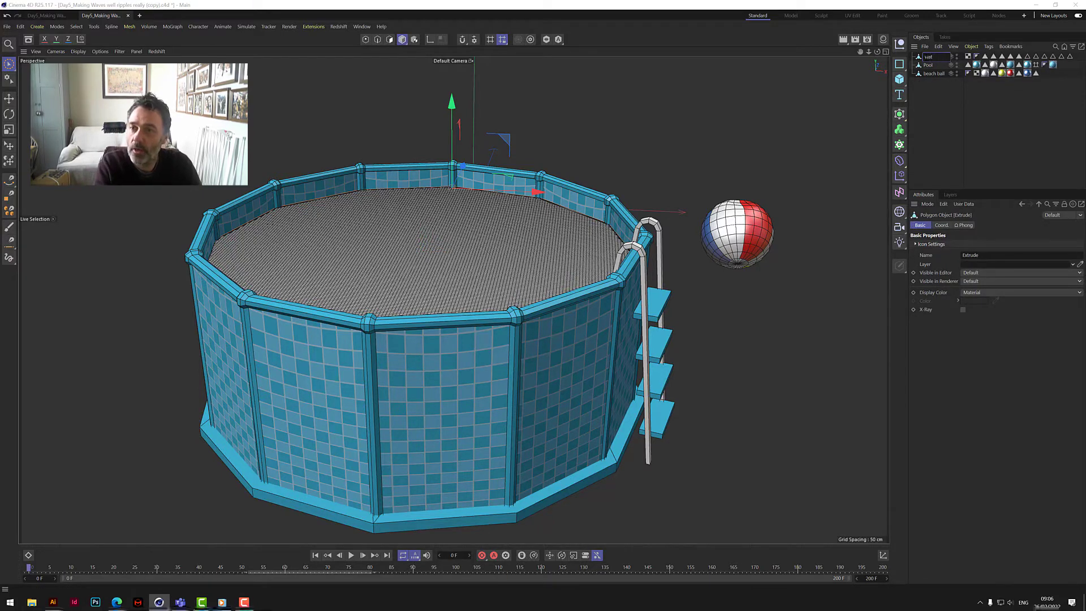
text(er)
key(Return)
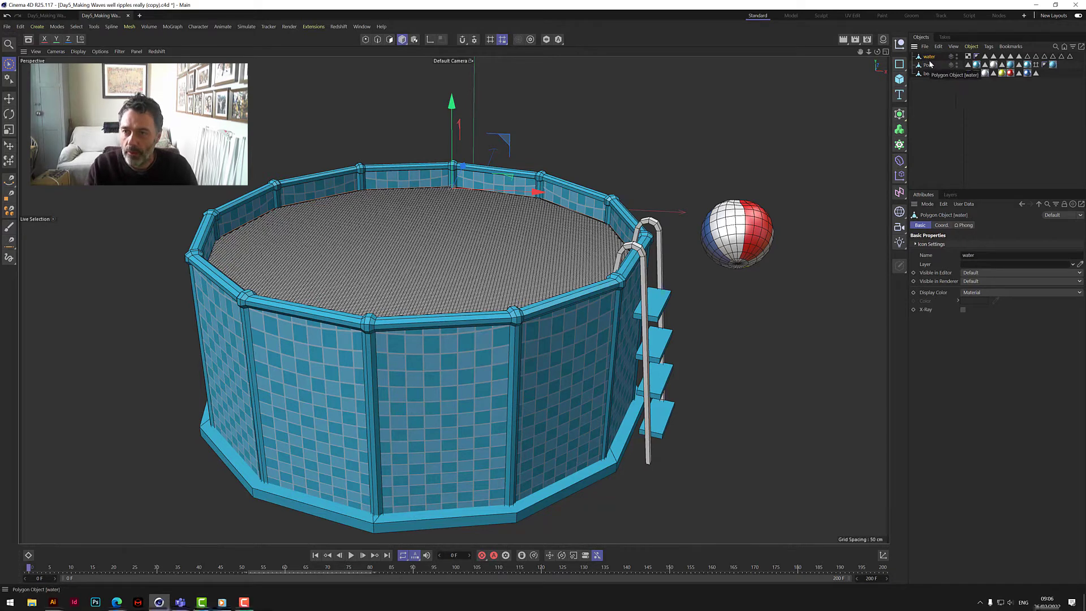
Add a Collision deformer and make it a child of the water object
click(900, 160)
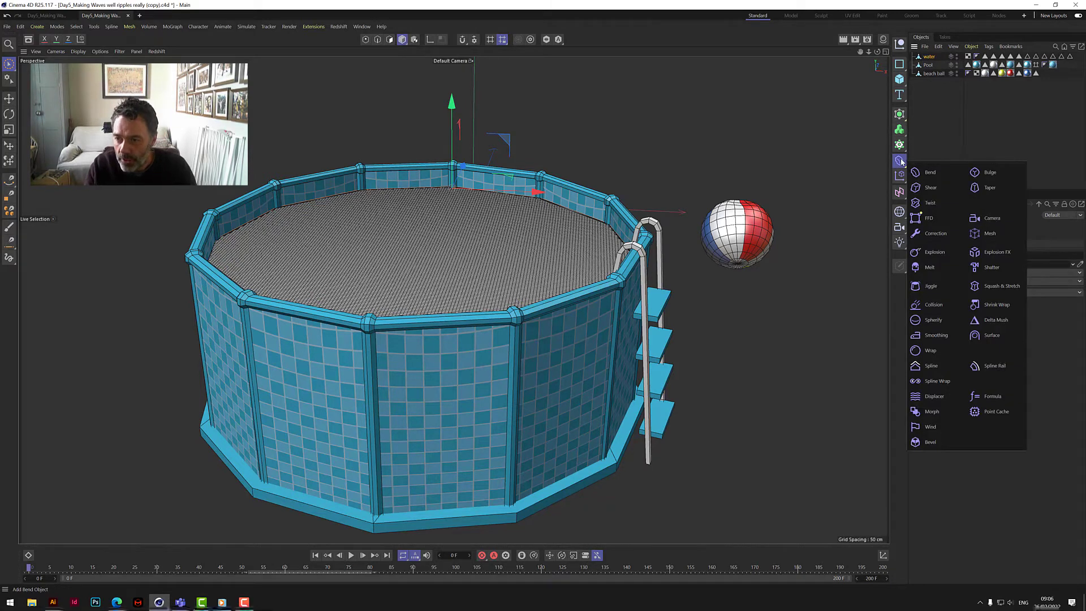
click(934, 304)
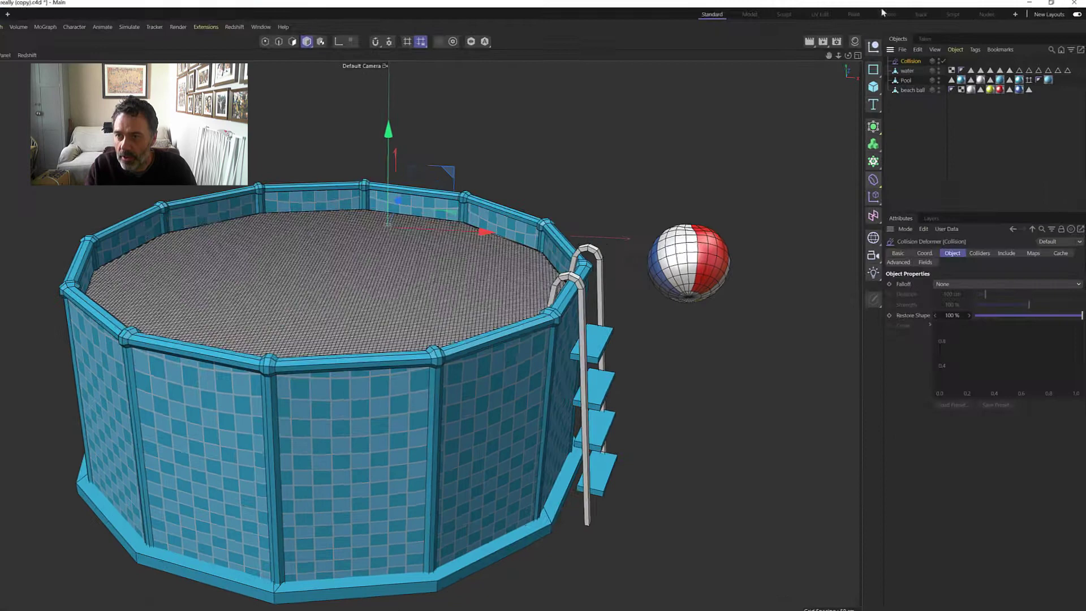
drag(913, 60, 912, 70)
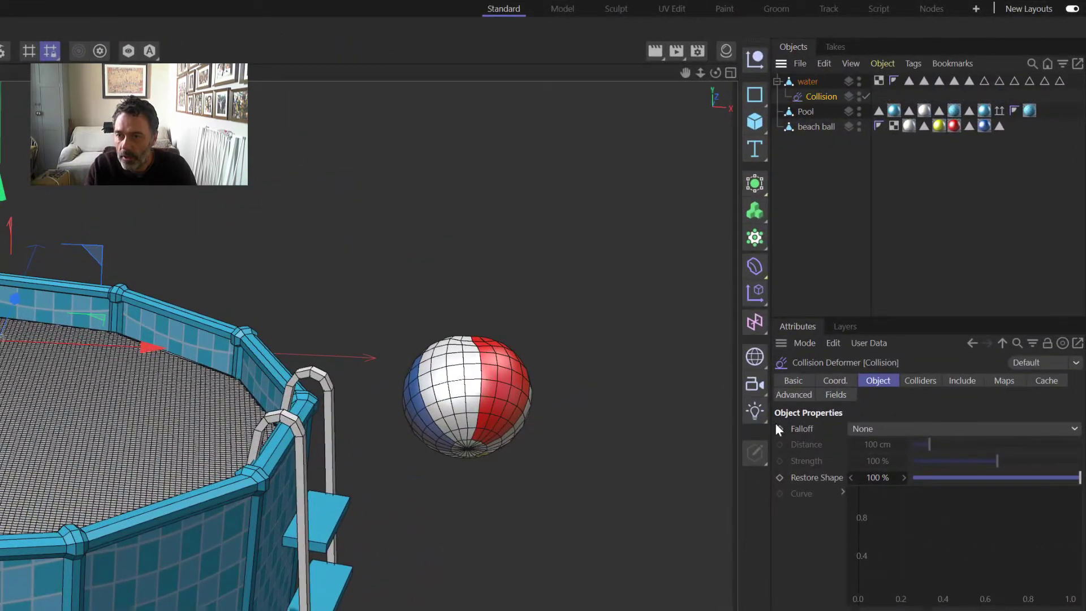
Add Jiggle and Smoothing deformers and make both children of the water object, below the Collision deformer
click(754, 266)
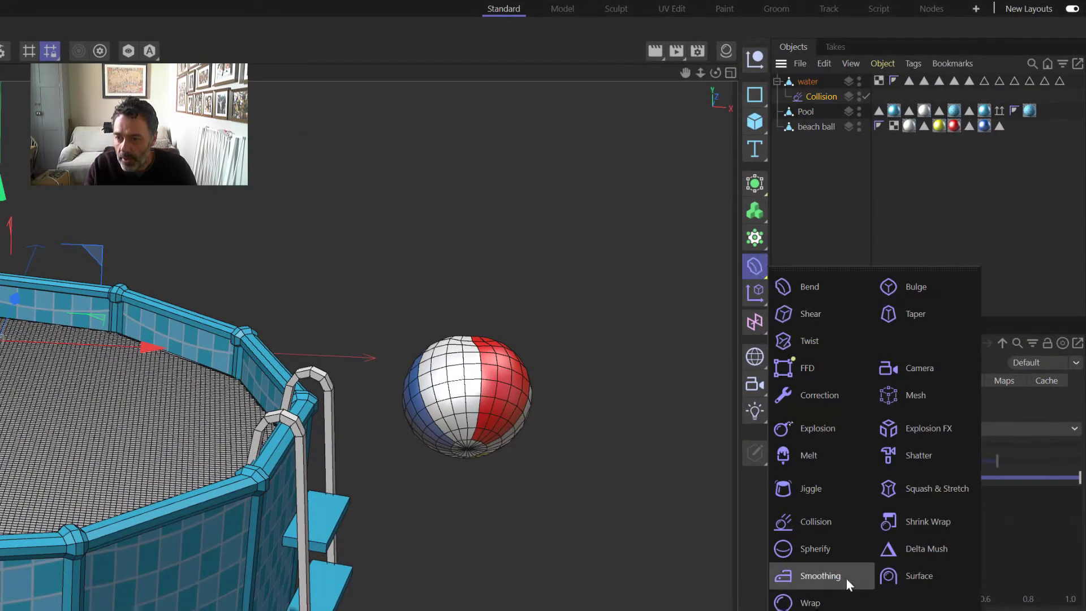
click(813, 492)
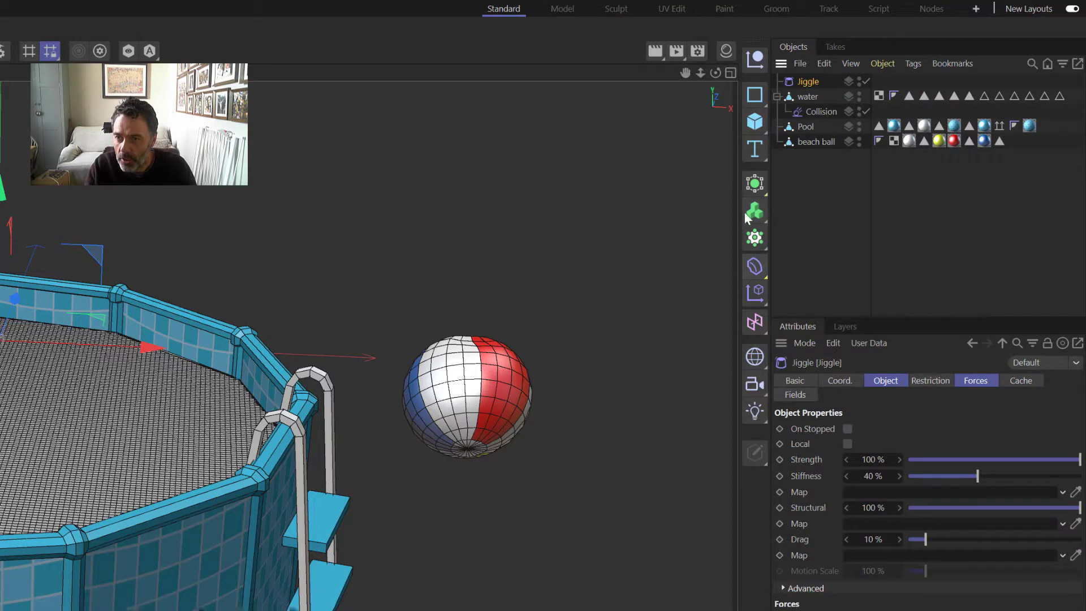
click(754, 266)
click(819, 576)
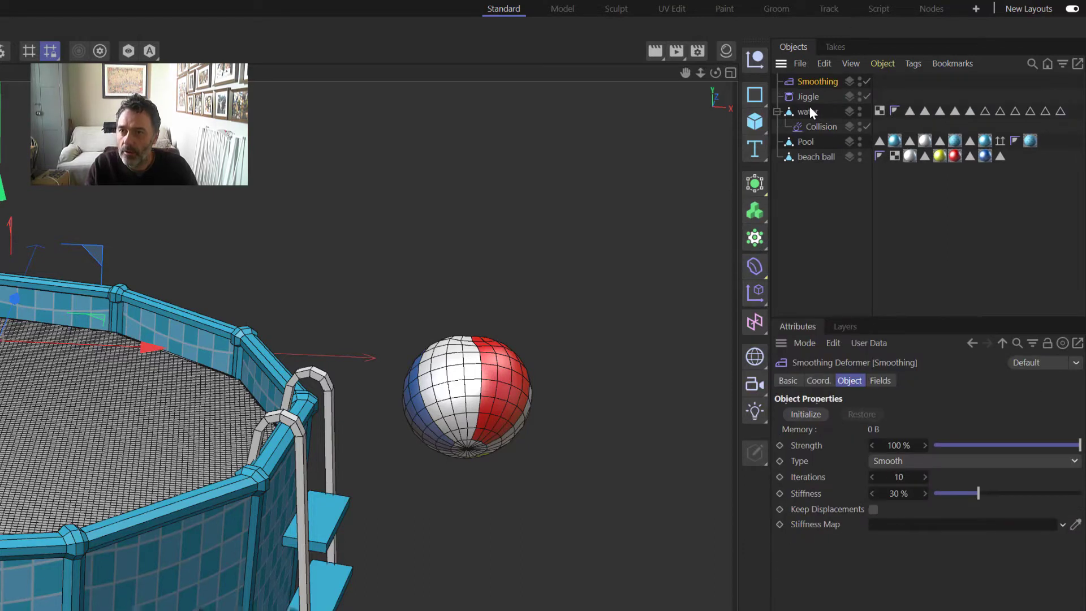
drag(824, 131, 824, 130)
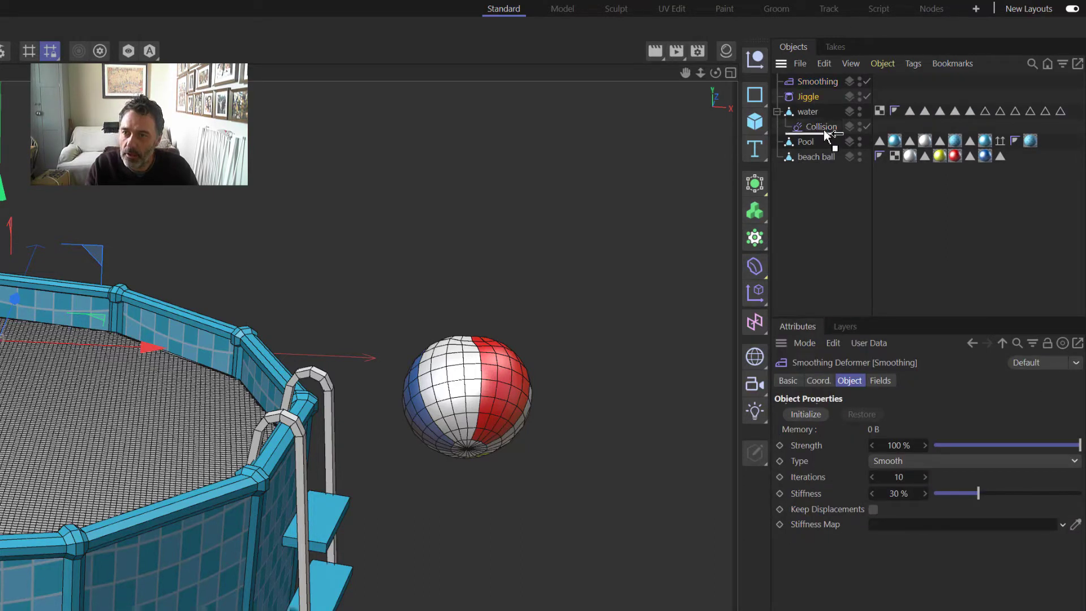
drag(816, 83, 830, 135)
Assign the beach ball as a collider object of the Collision deformer and set the deformer's Falloff to Surface
click(826, 97)
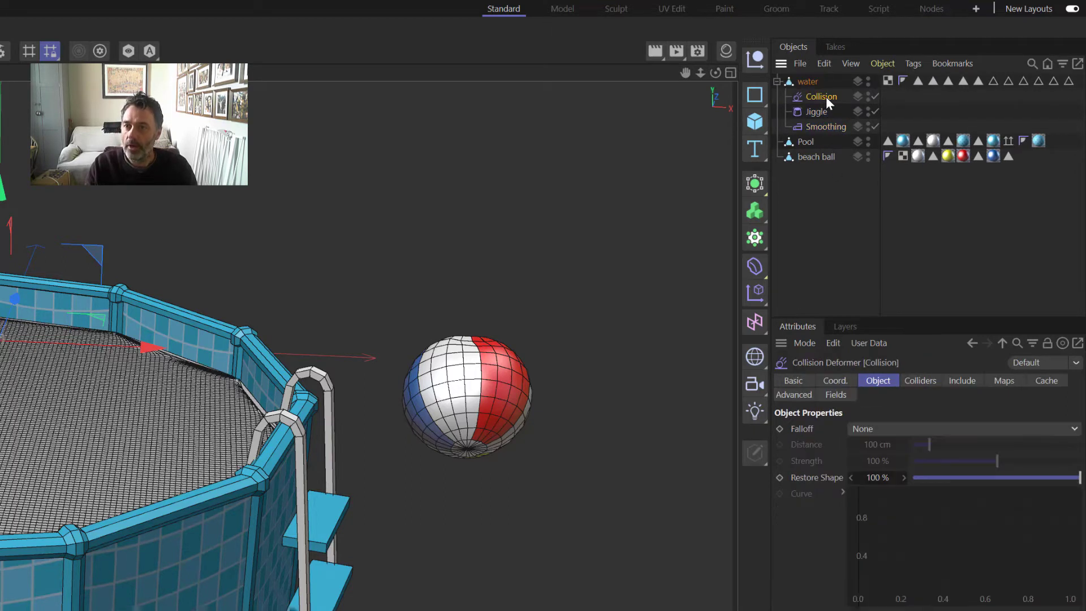
click(921, 383)
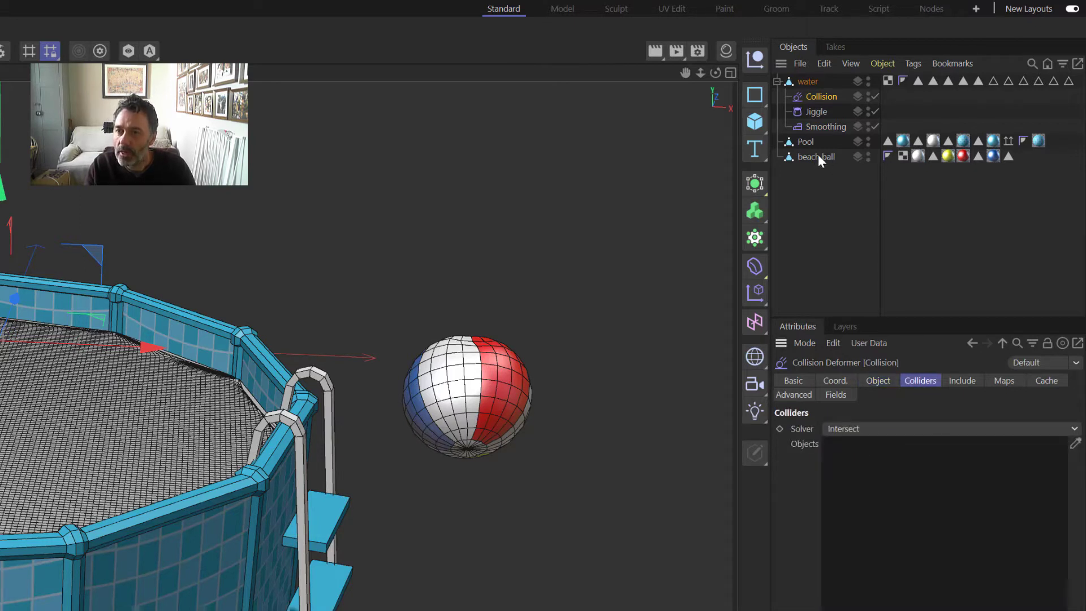
drag(818, 154, 908, 479)
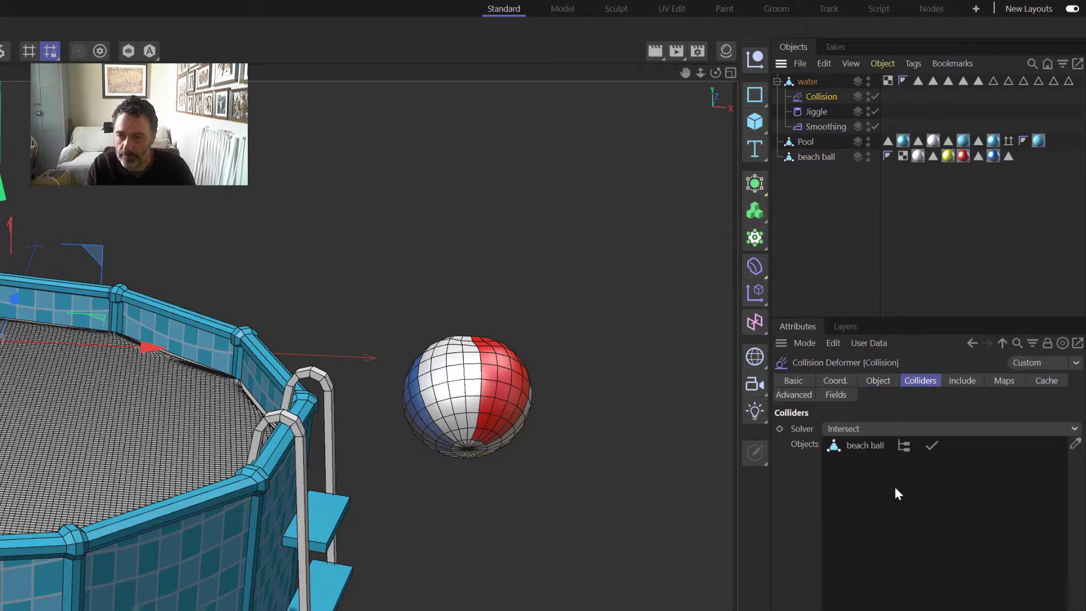
click(879, 381)
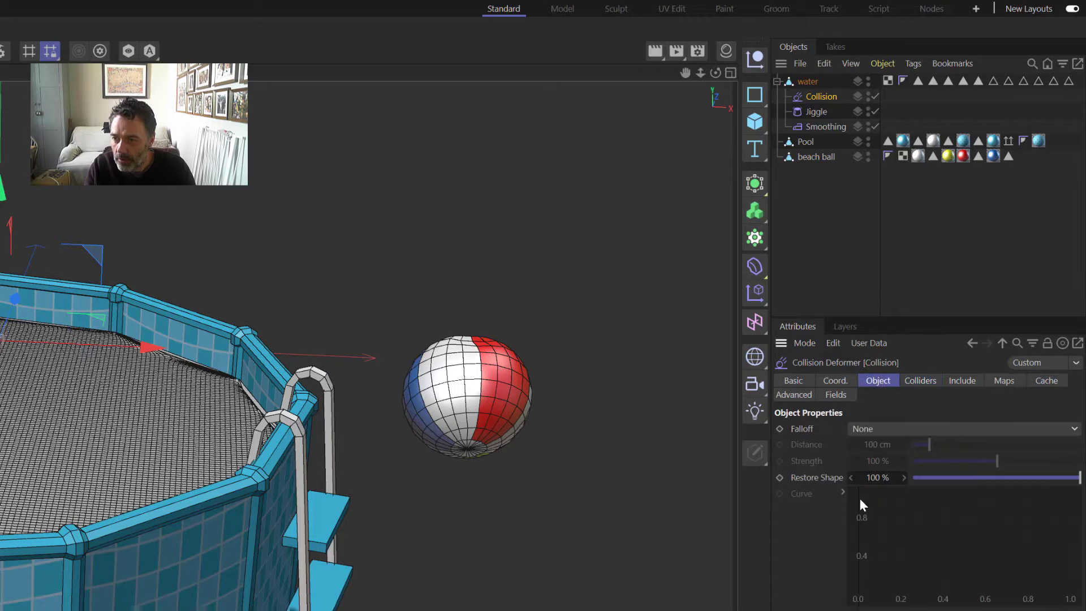
click(875, 430)
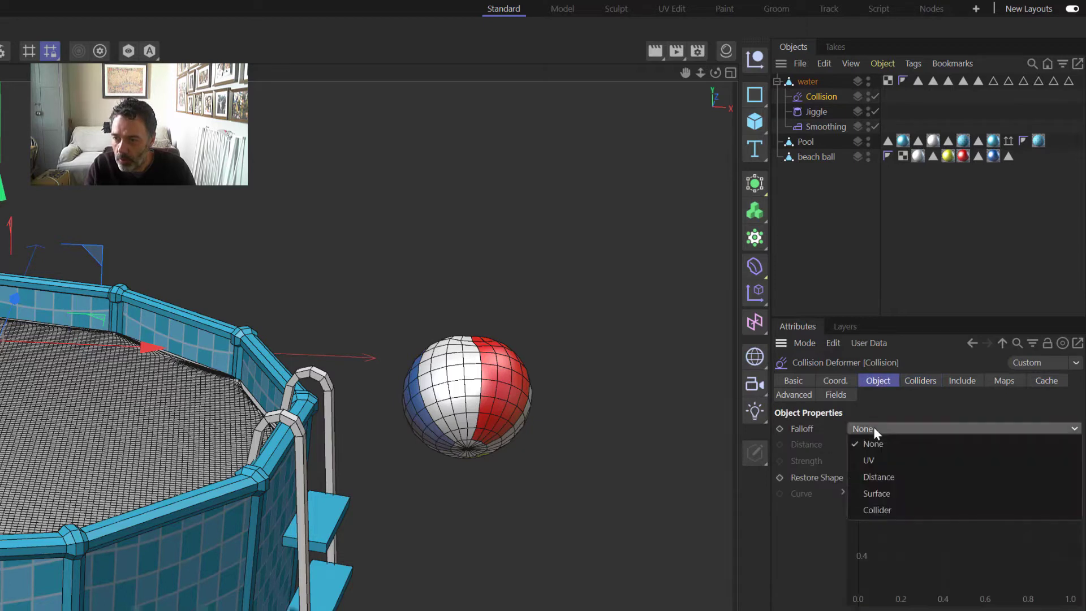
click(877, 495)
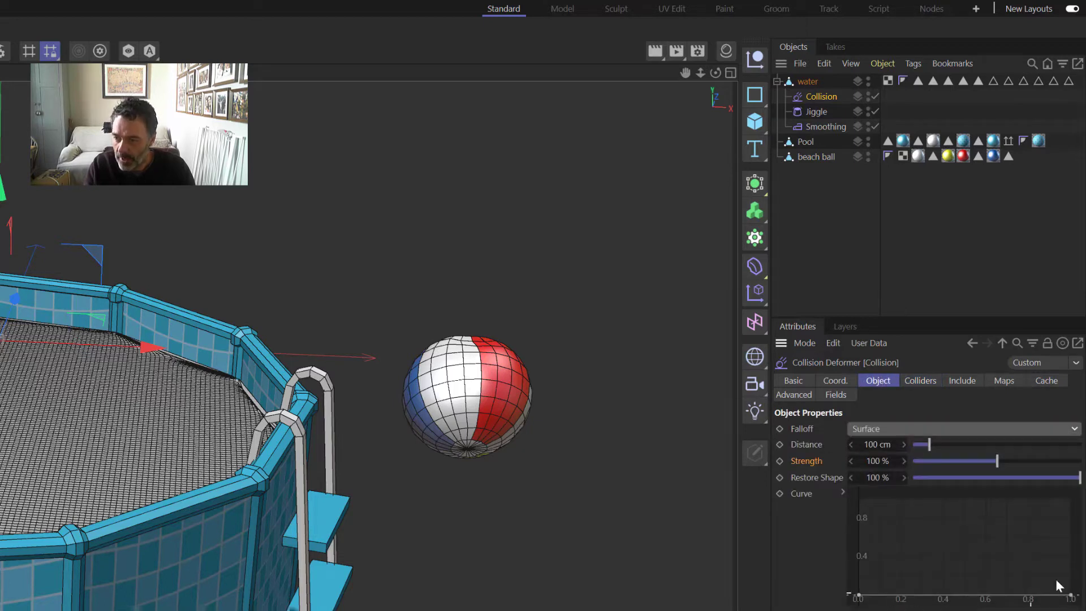
Open the Collision falloff curve in its own window and add four points along its baseline at about 0.2, 0.4, 0.6 and 0.8
right_click(941, 542)
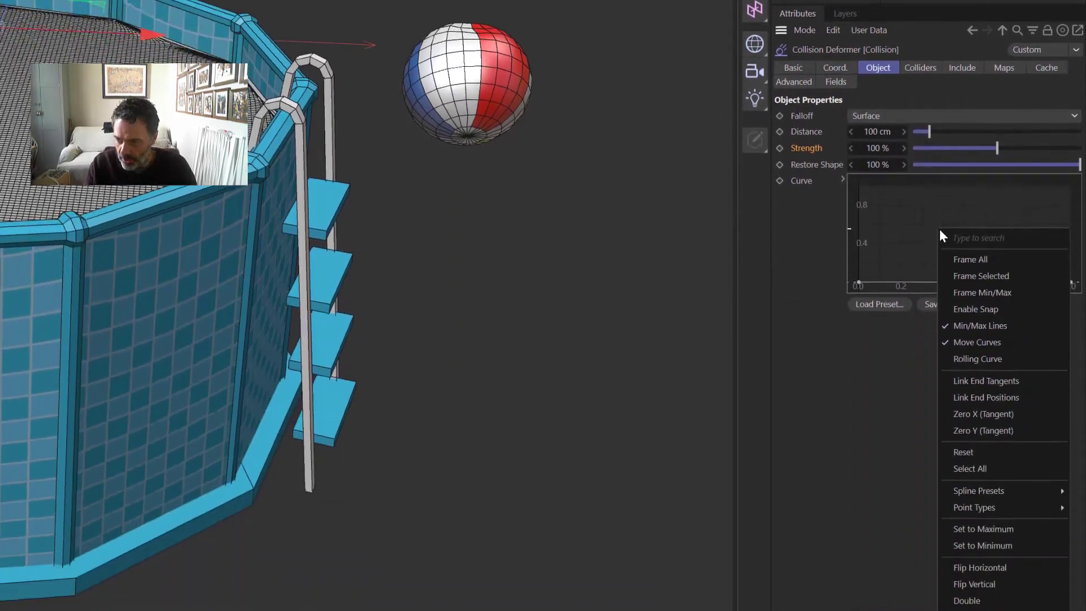
click(1007, 581)
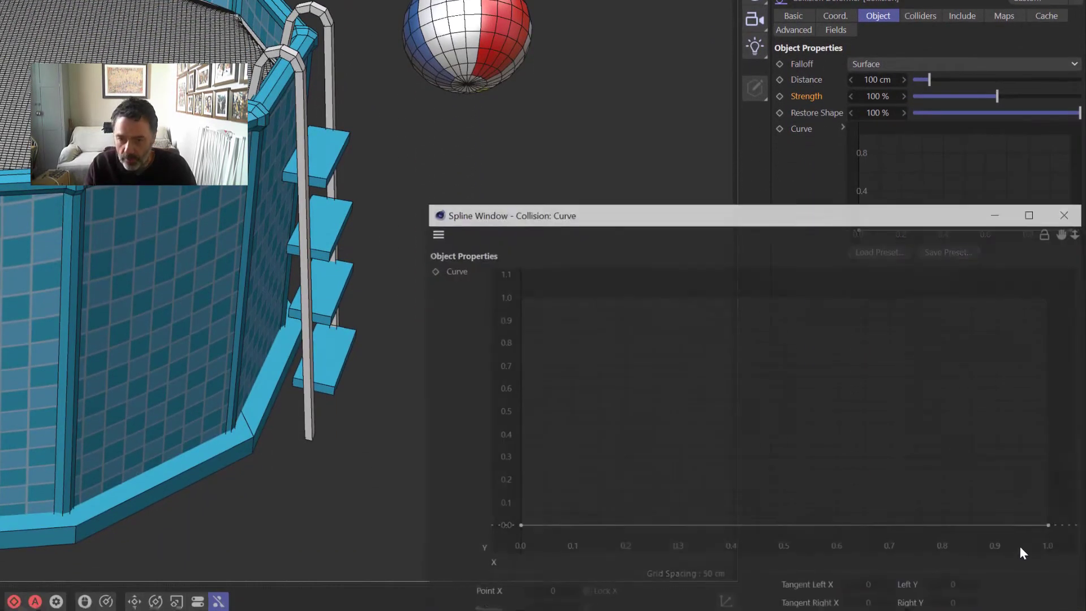
drag(633, 220, 156, 0)
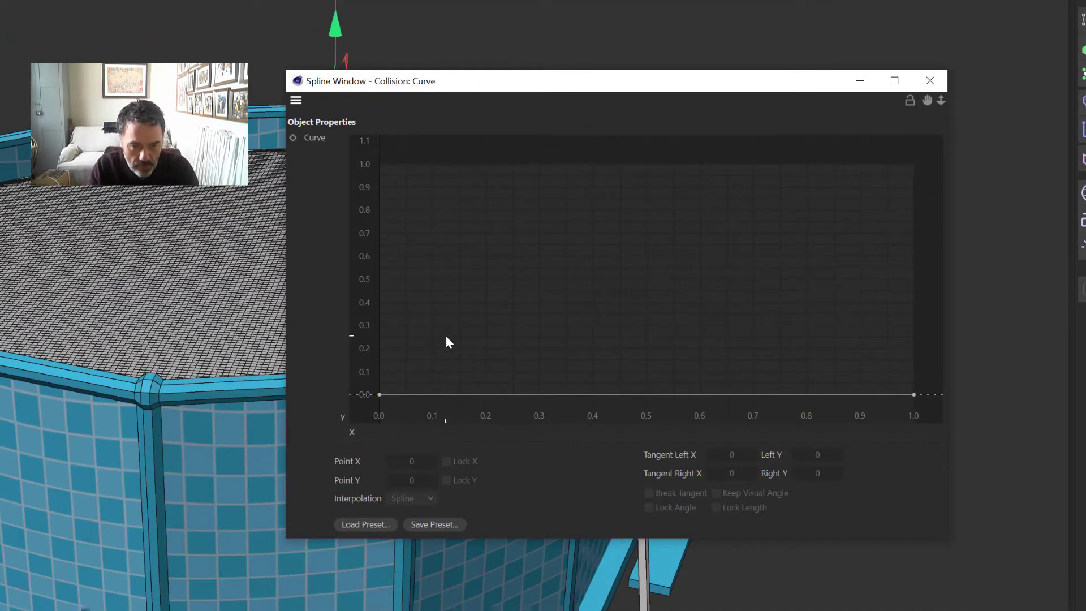
ctrl+click(485, 395)
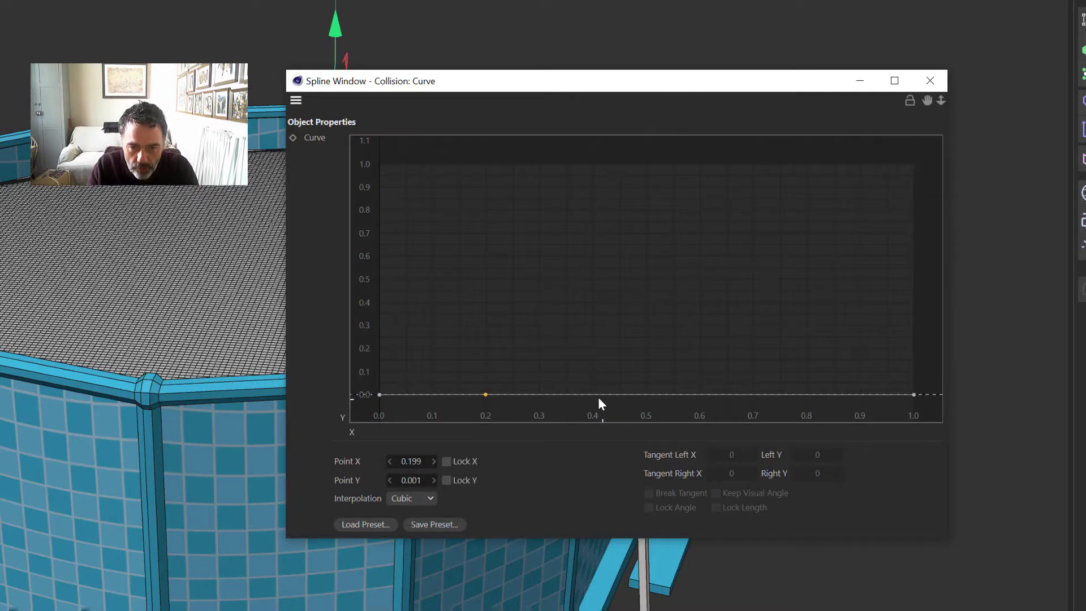
ctrl+click(593, 394)
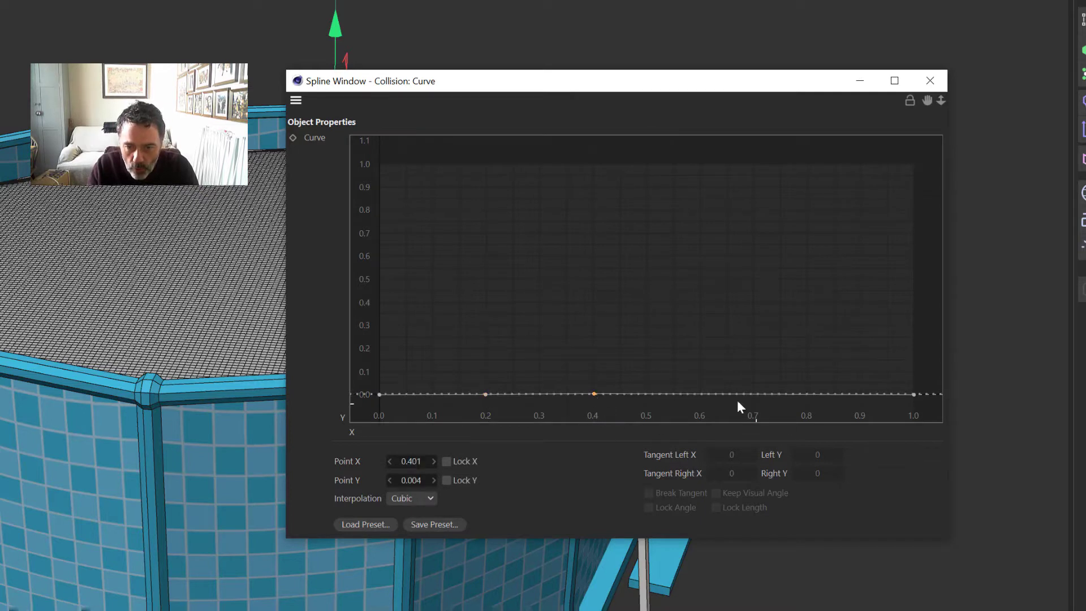
ctrl+click(701, 392)
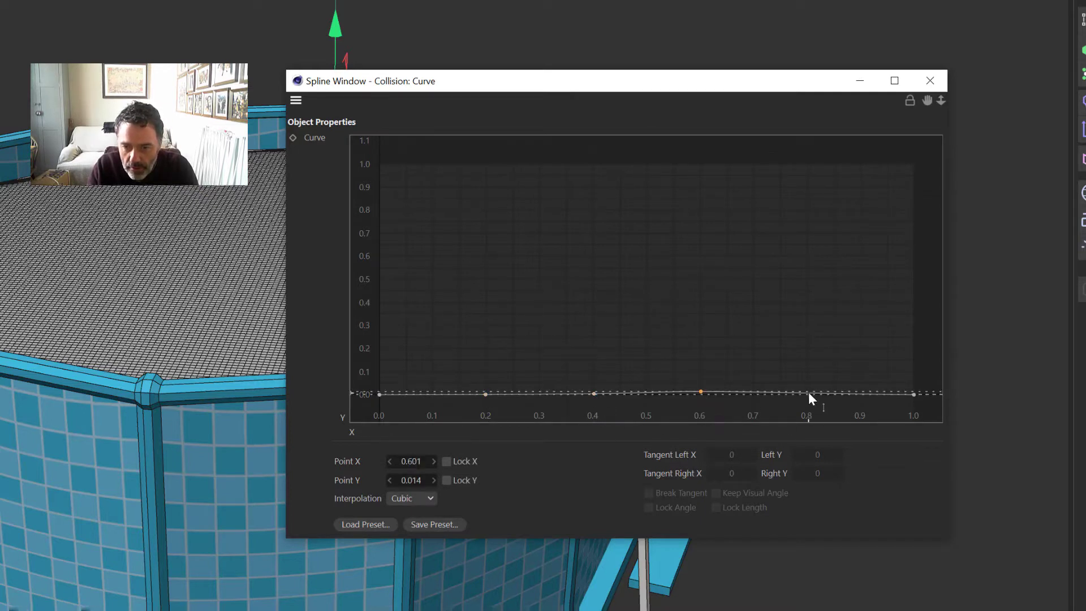
ctrl+click(808, 393)
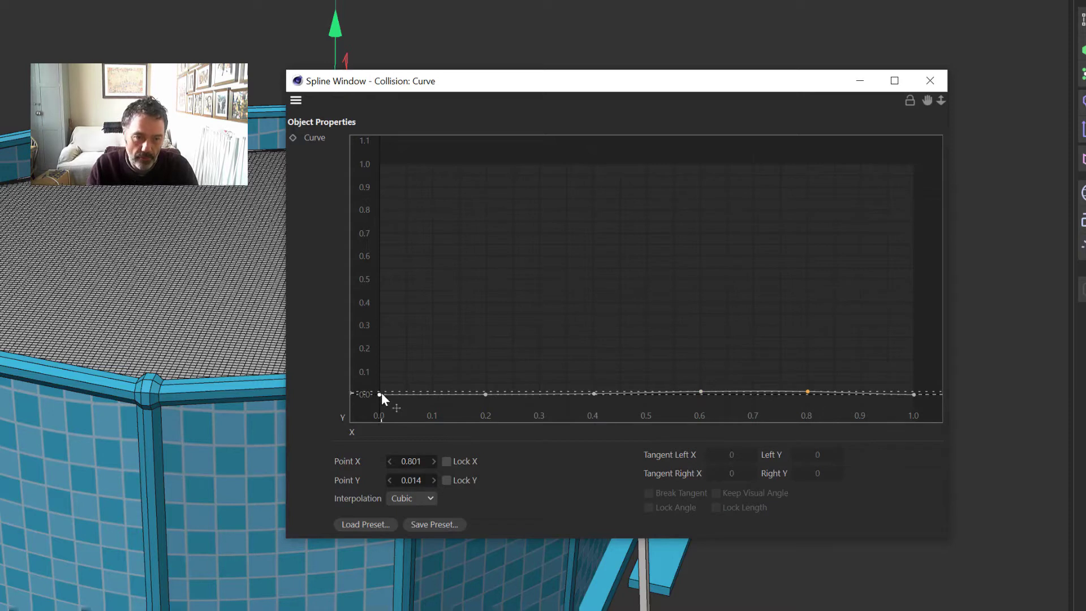
Shape the falloff curve into a decaying wave with peaks of about 0.62 at its start, 0.38 at 0.4 and 0.12 at 0.8
drag(380, 394, 379, 218)
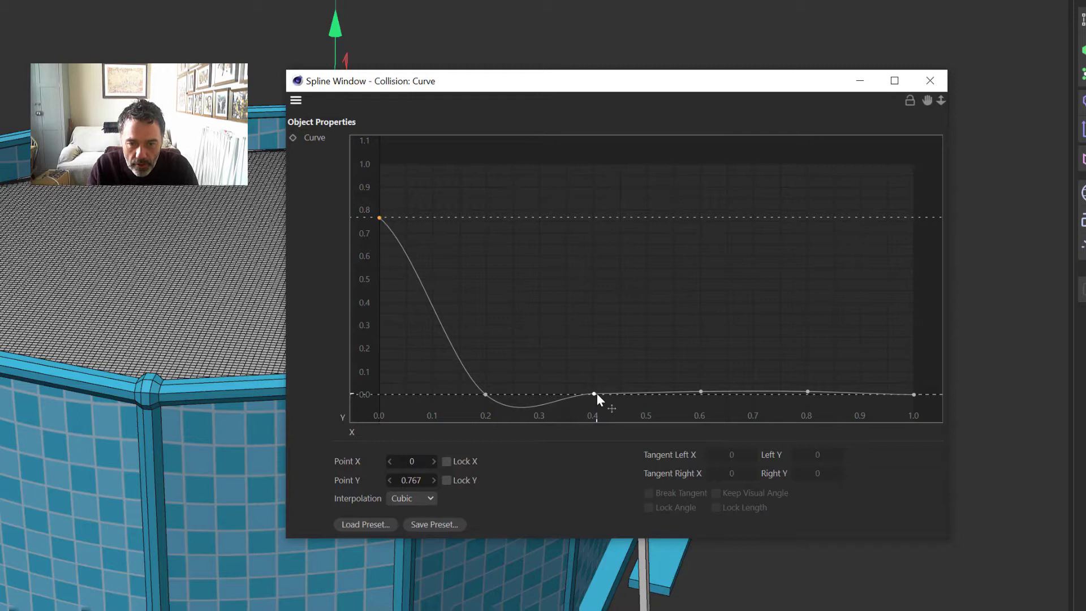
drag(593, 395, 593, 294)
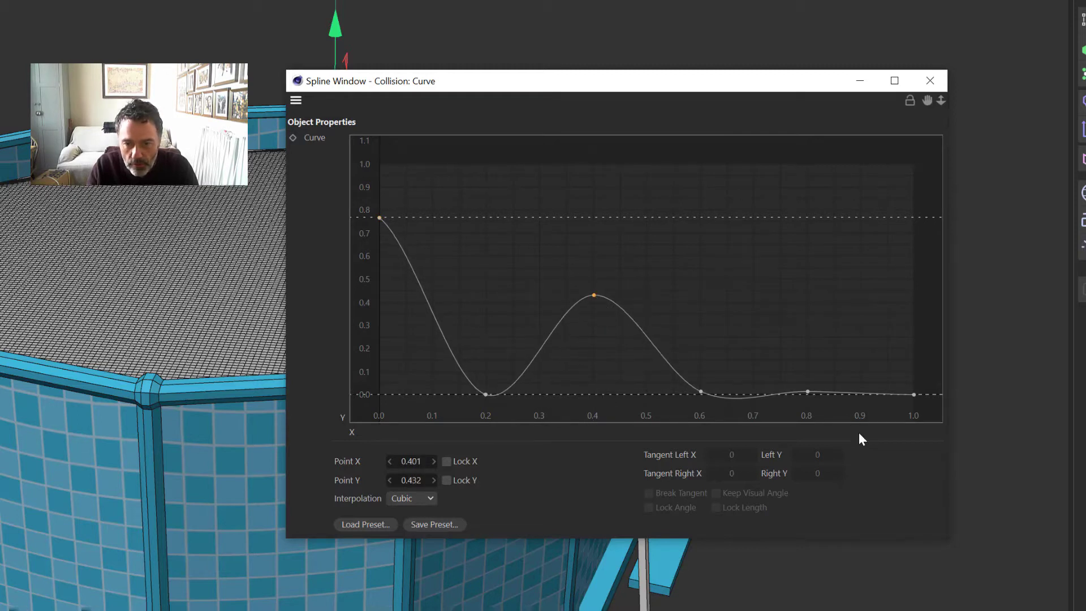
drag(807, 392, 807, 358)
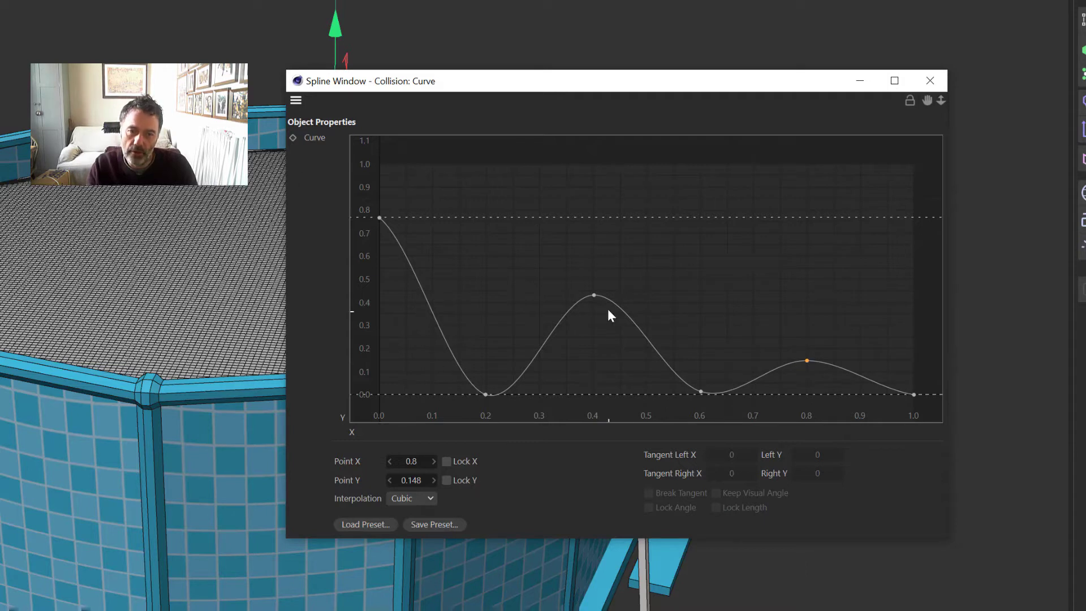
drag(593, 294, 596, 300)
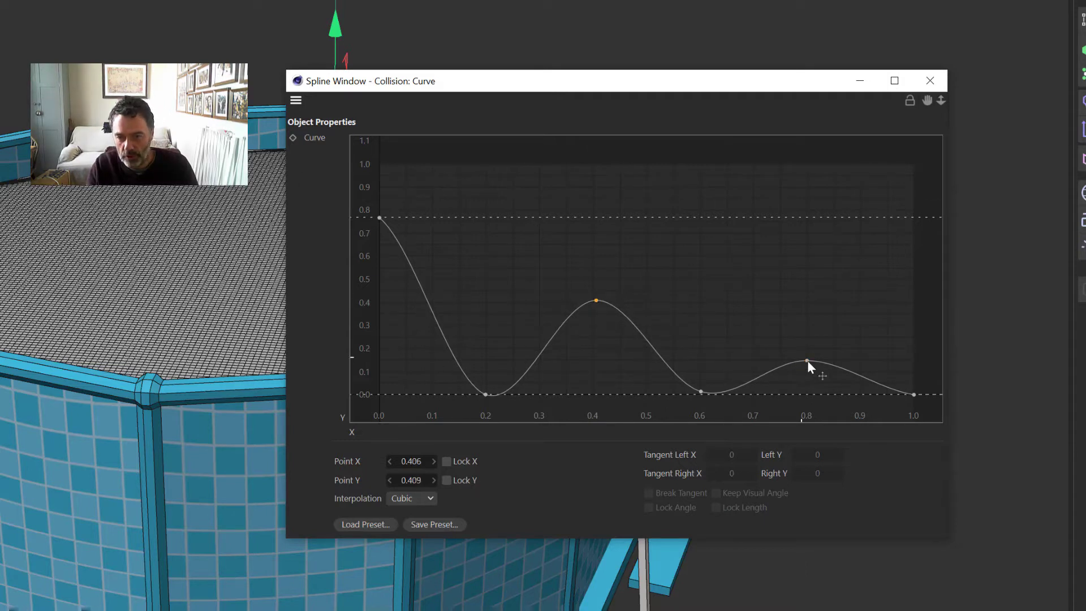
drag(807, 361, 805, 364)
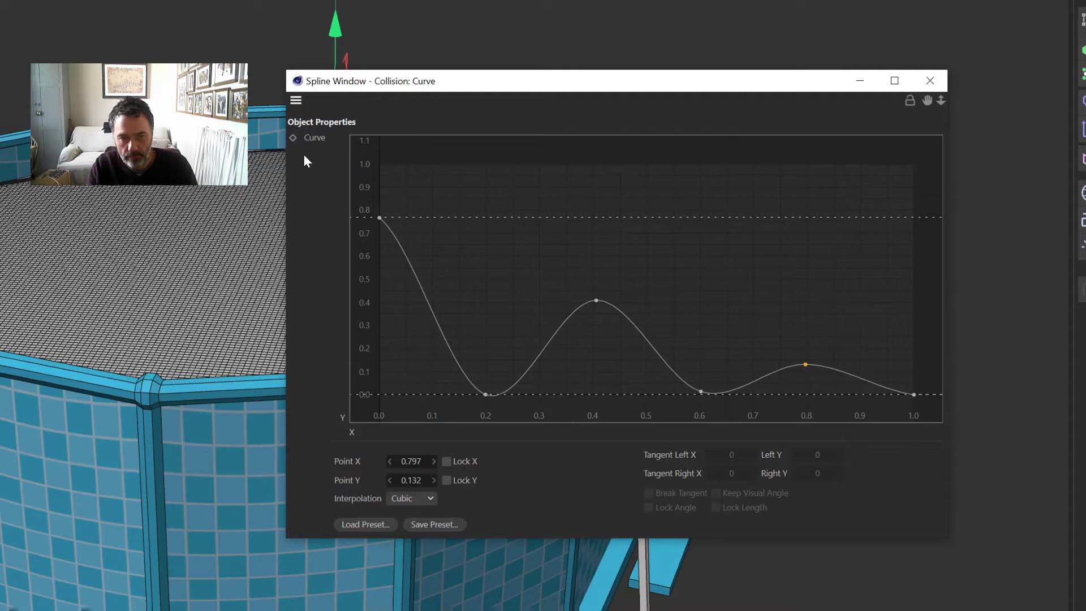
drag(379, 216, 382, 253)
drag(594, 300, 593, 309)
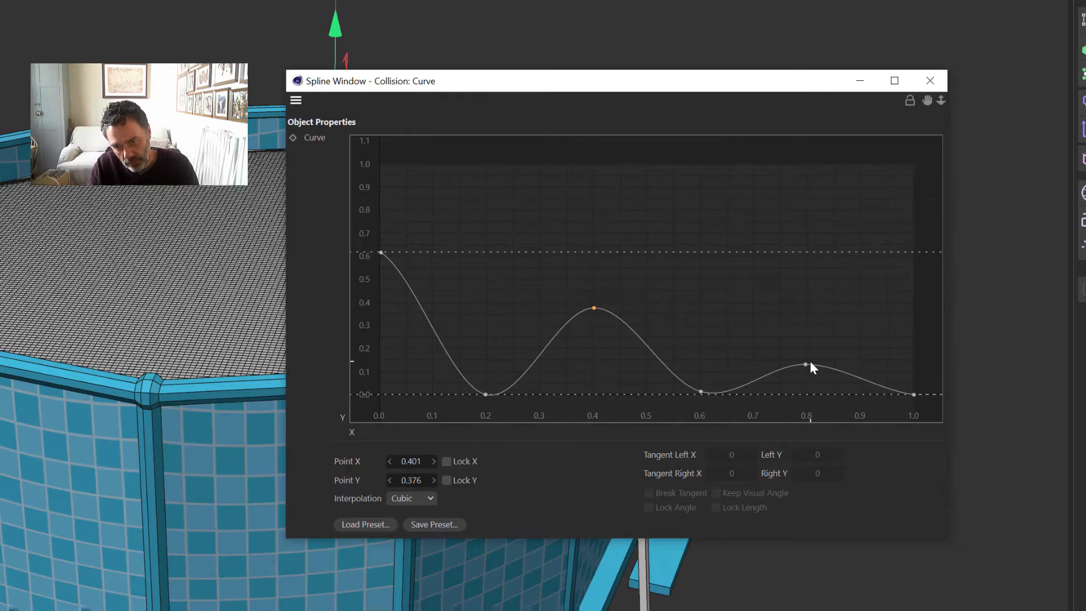
drag(811, 362, 812, 366)
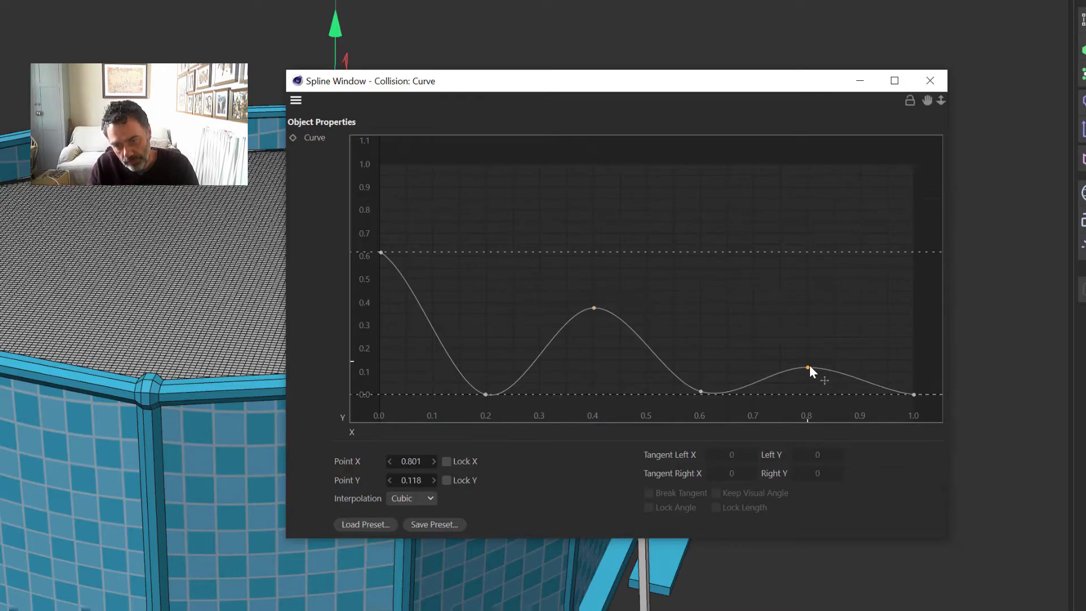
click(931, 80)
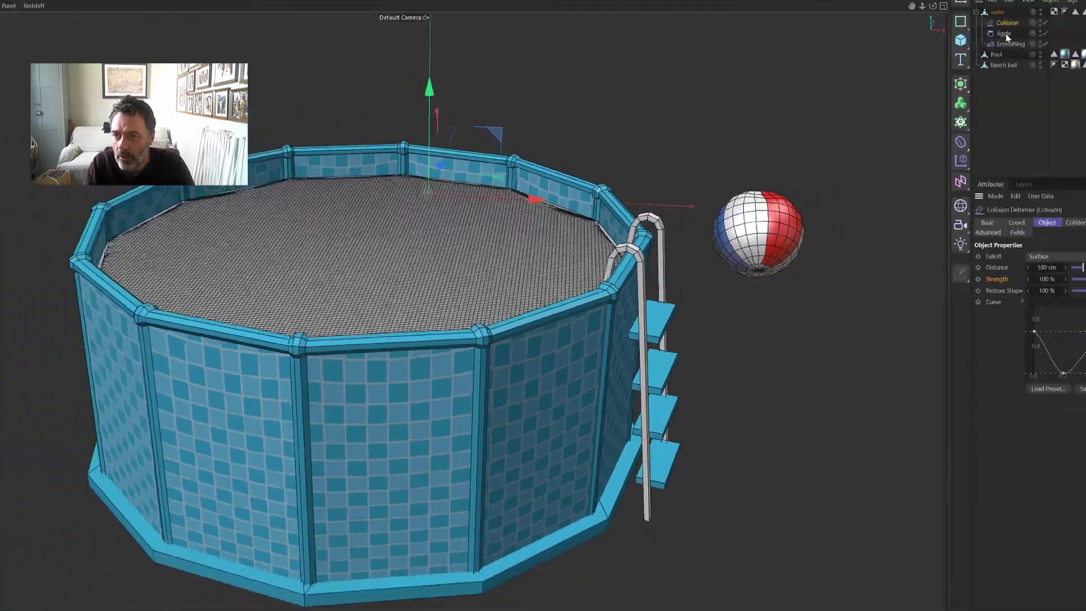
Raise the Jiggle deformer's Stiffness to 92% and slightly lower the Smoothing deformer's Stiffness
click(1004, 34)
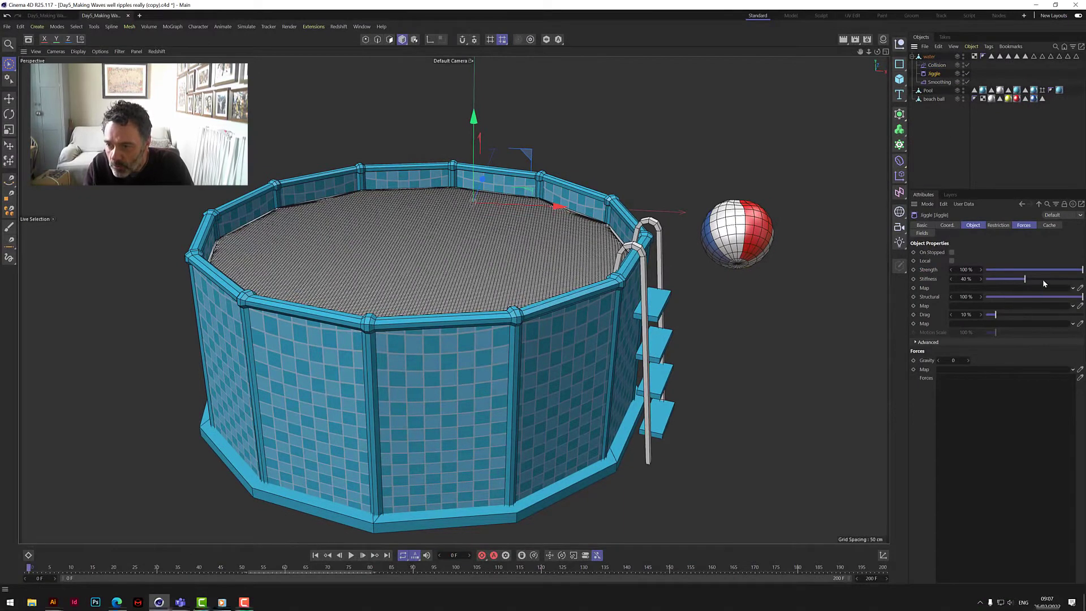
drag(1043, 279, 1075, 279)
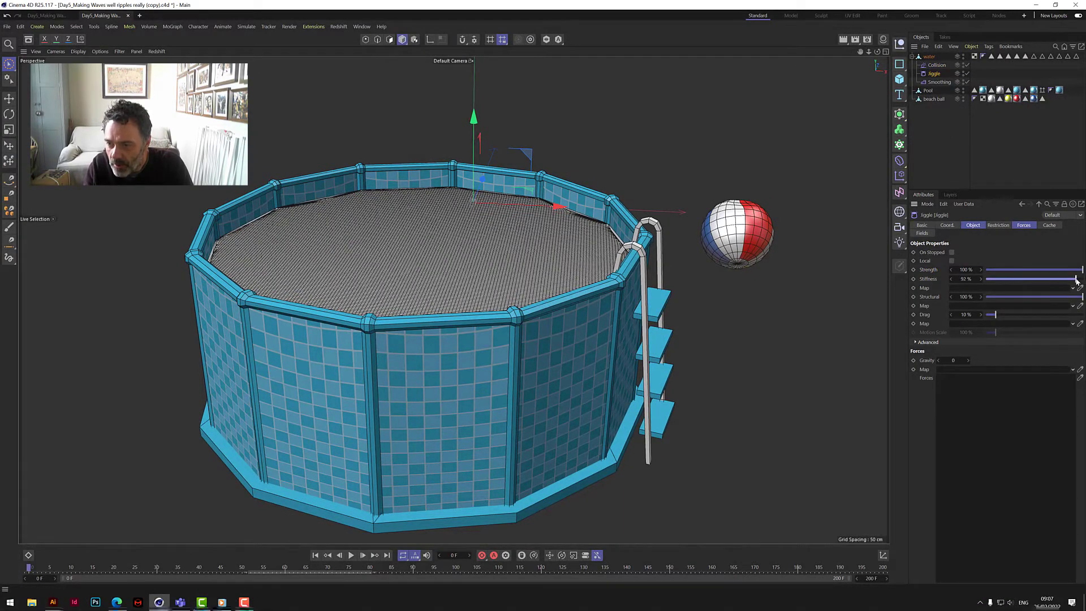
click(938, 82)
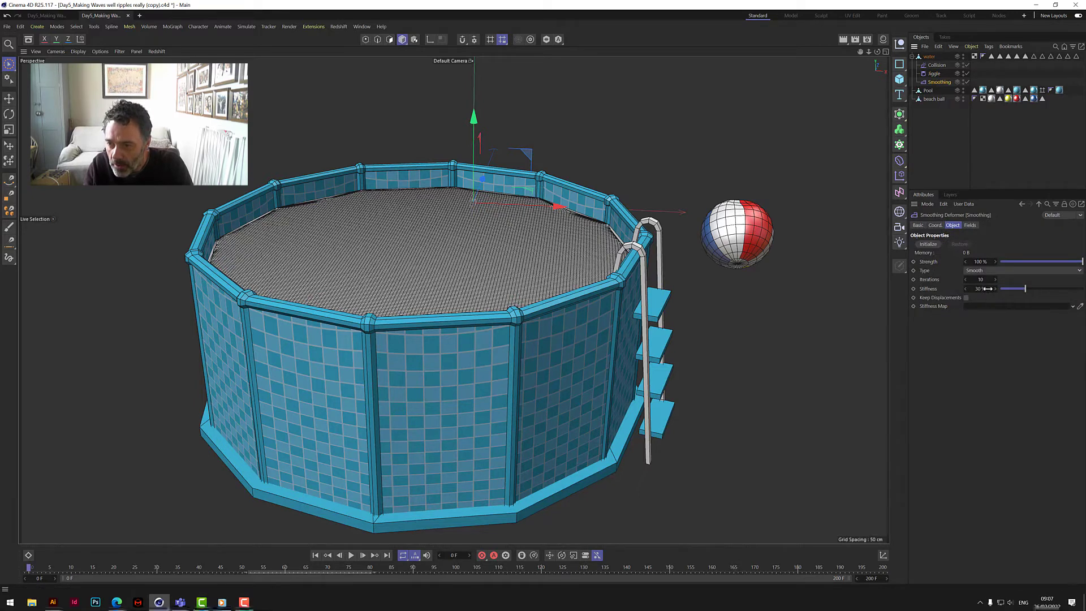
mouse_move(1025, 289)
mouse_down()
mouse_move(1003, 289)
mouse_move(1014, 296)
mouse_up()
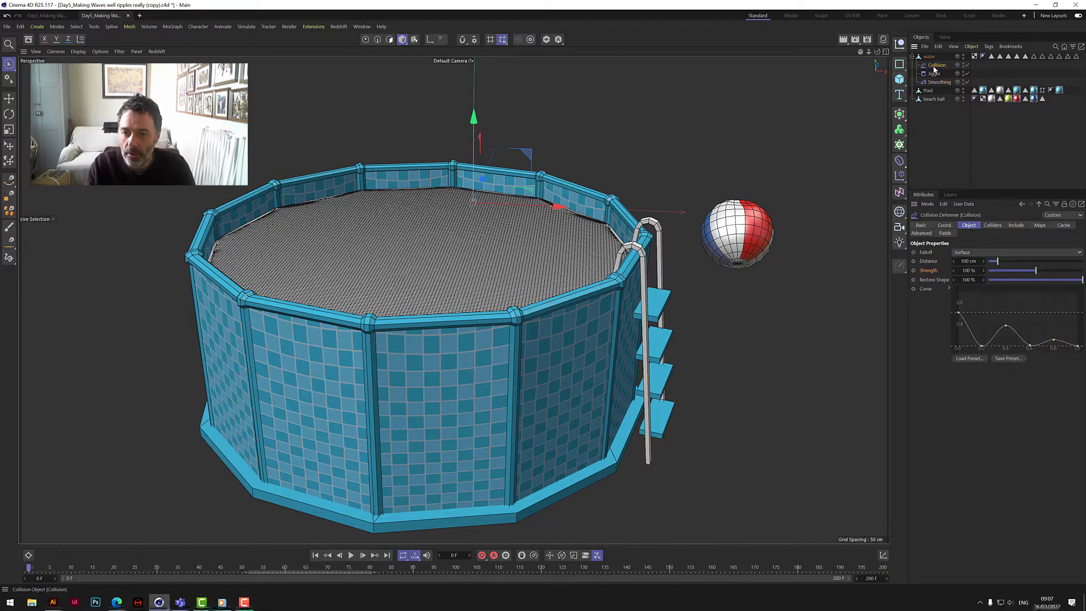
Add a Rigid Body simulation tag to the beach ball
click(939, 100)
right_click(939, 101)
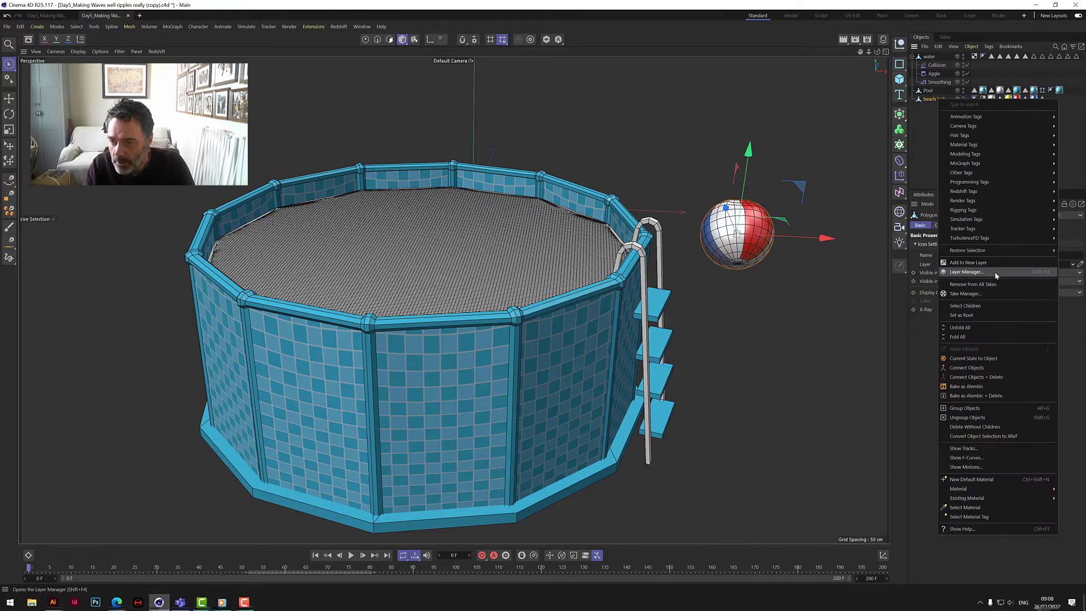
mouse_move(970, 219)
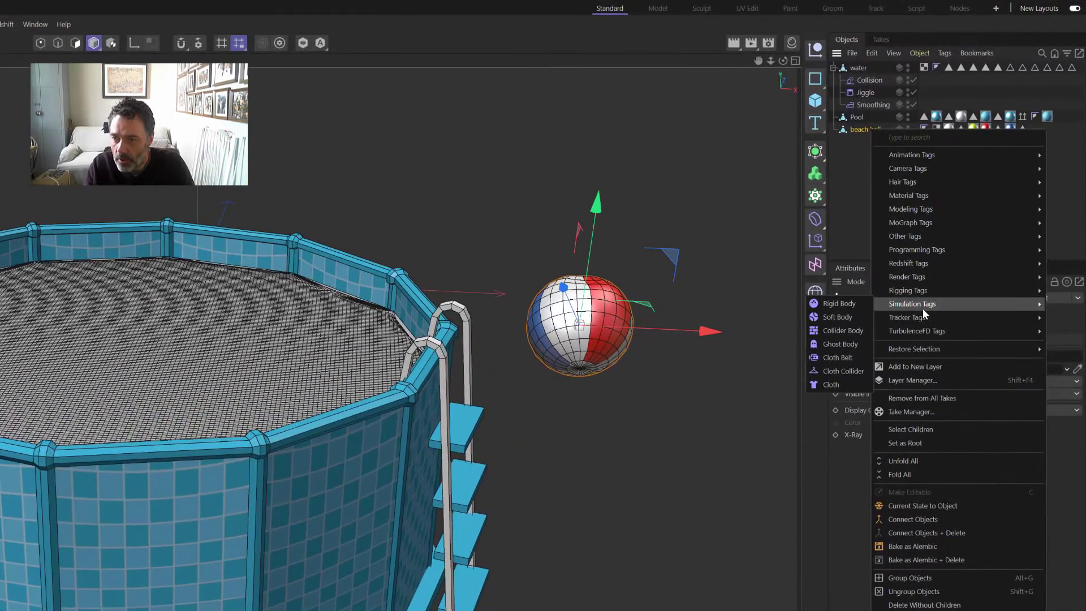
click(861, 306)
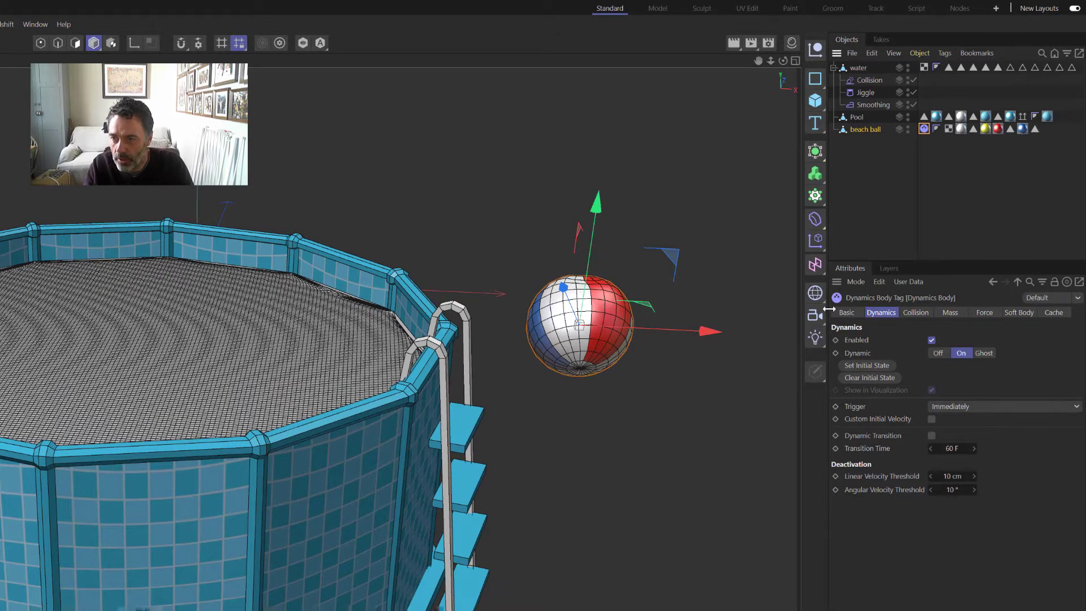
click(871, 197)
Duplicate the water object together with its deformers and place the copy below the beach ball in the hierarchy
click(276, 348)
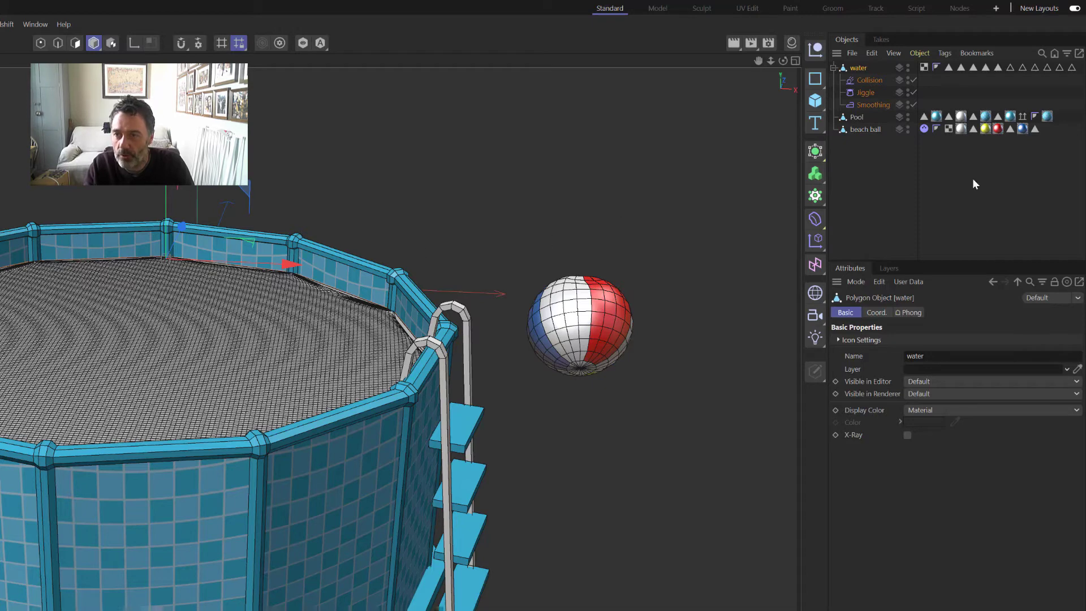
click(884, 158)
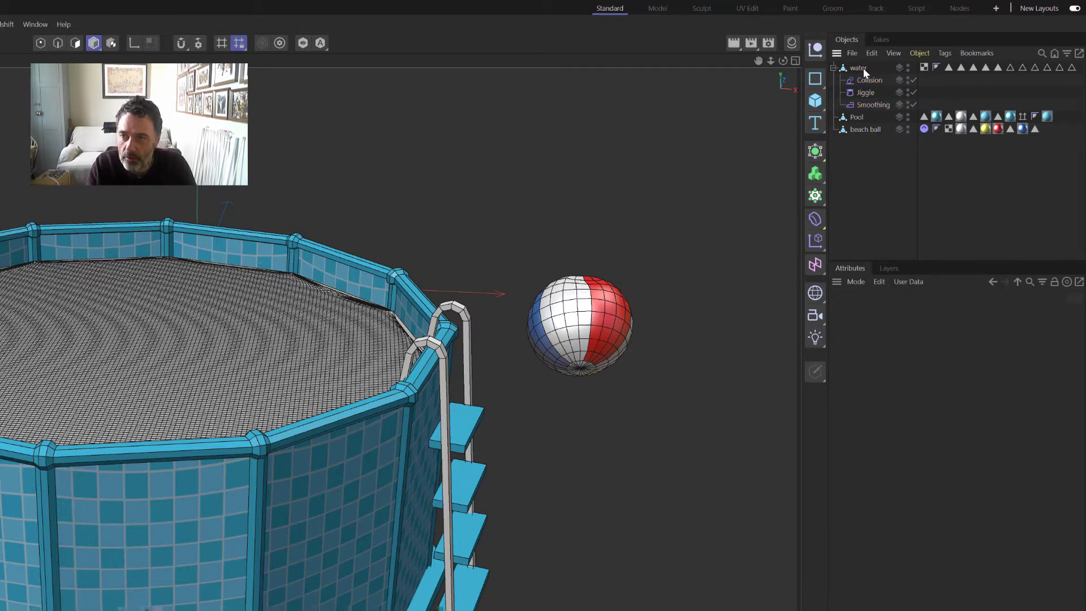
ctrl+drag(861, 66, 878, 138)
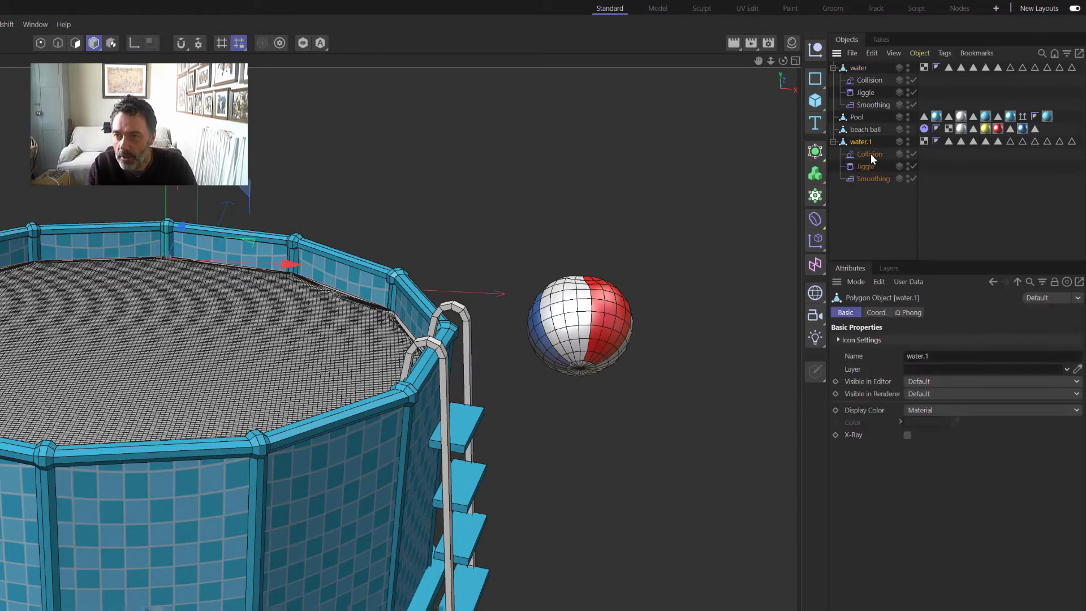
Remove the Collision, Jiggle and Smoothing deformers from the duplicated water object
click(873, 159)
key(Delete)
click(871, 156)
key(Delete)
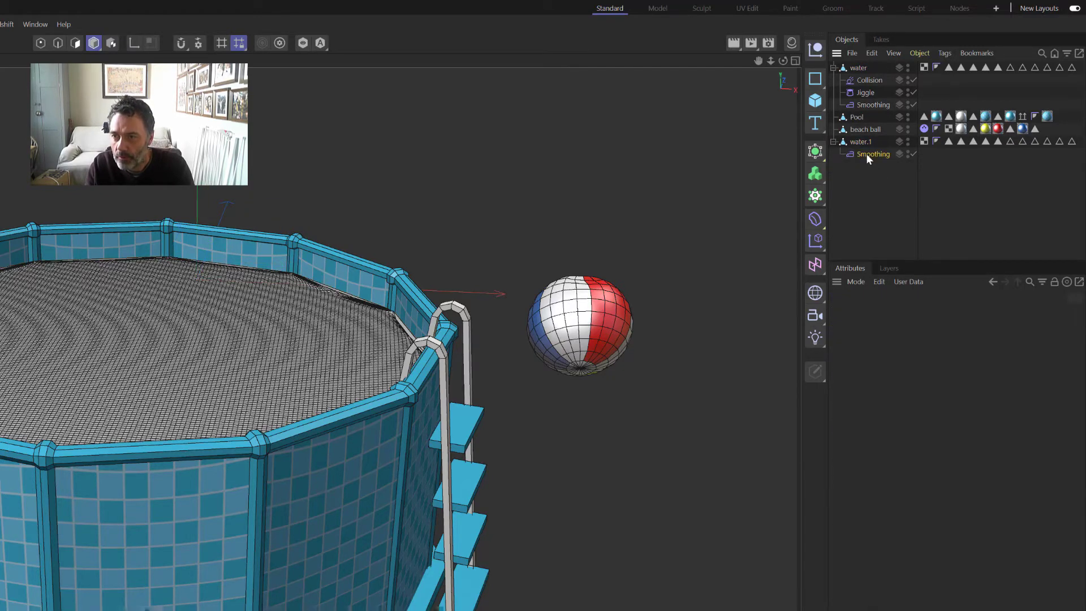
key(Delete)
Rename the duplicated water object as platform and move it down slightly below the water surface
double_click(864, 142)
text(p)
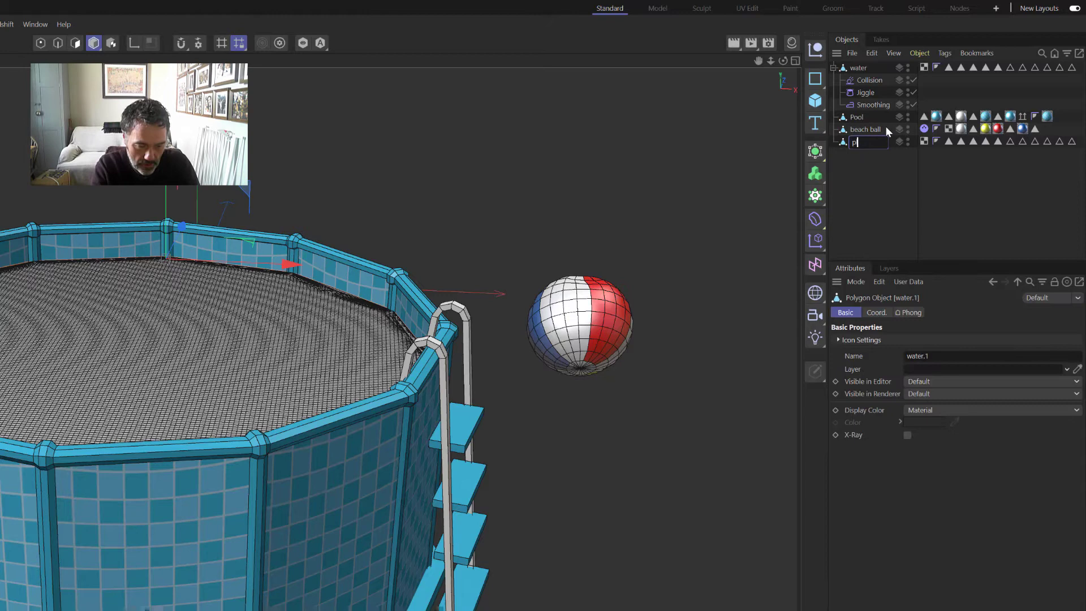
text(latform)
key(Return)
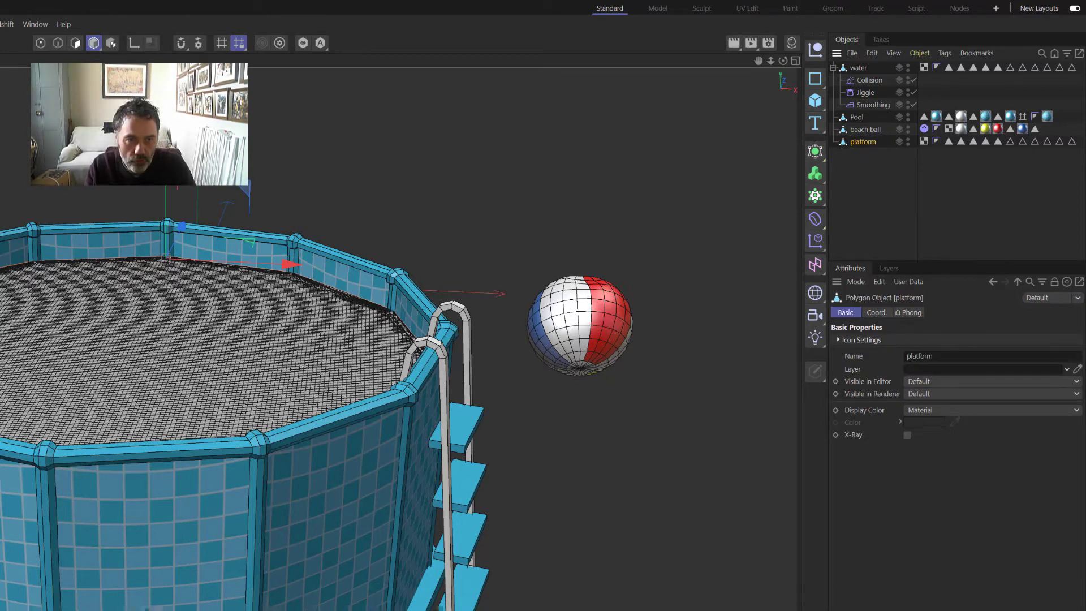
drag(166, 237, 166, 256)
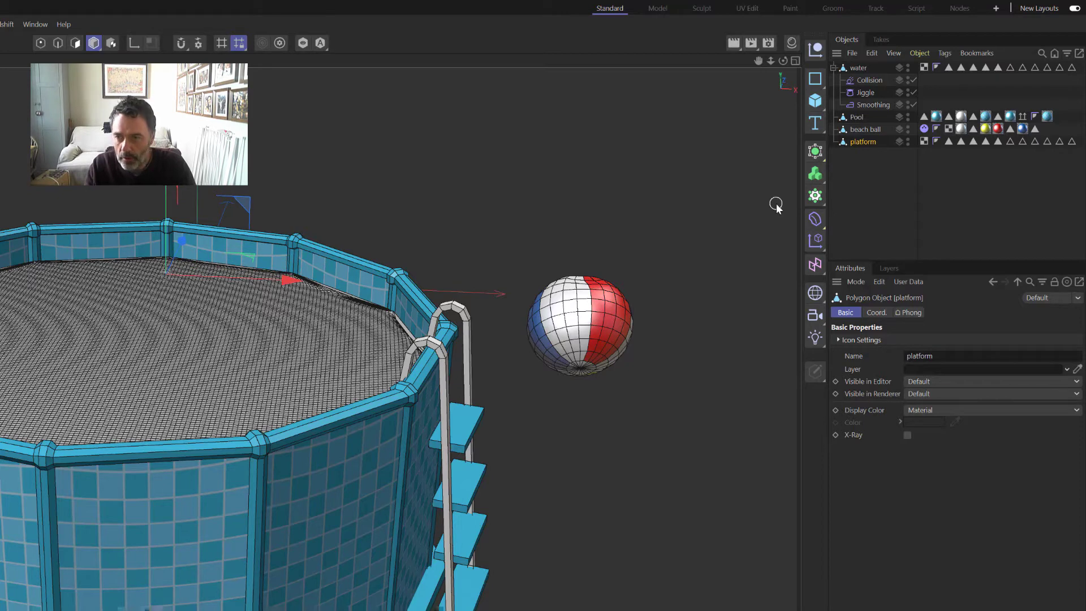
Add a Collider Body simulation tag to the platform and hide the platform in both the editor and the renderer
right_click(860, 141)
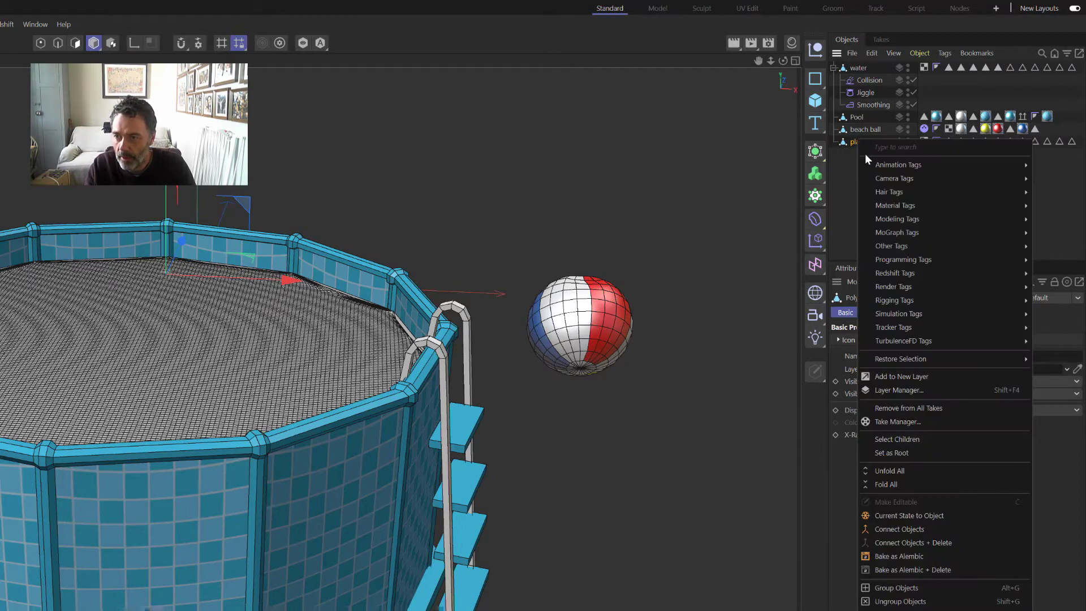
mouse_move(921, 313)
click(819, 340)
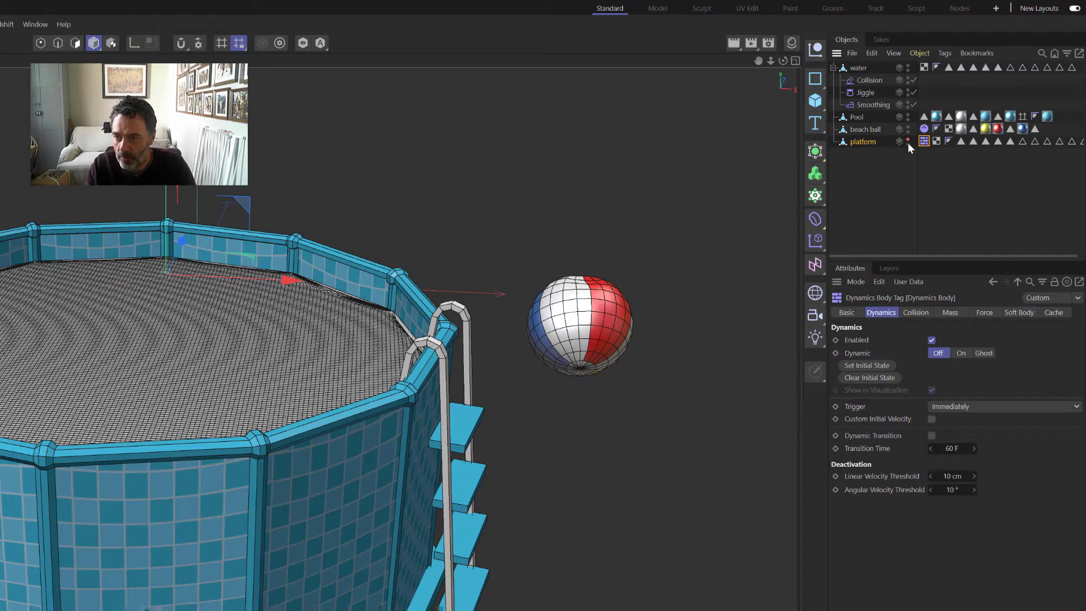
click(894, 169)
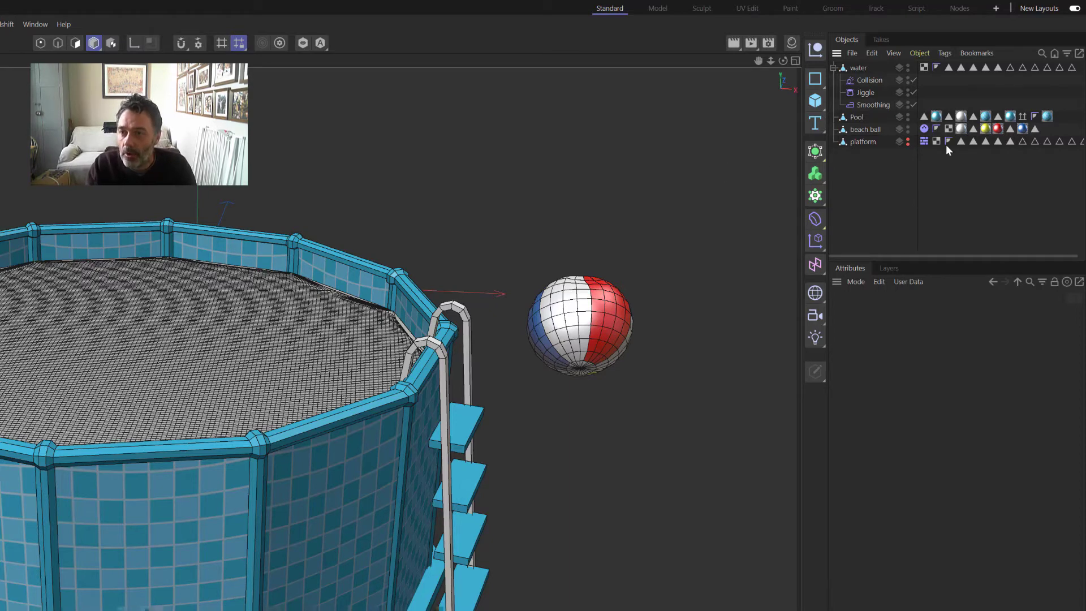
Enable a custom initial velocity for the beach ball's dynamics, set the linear velocity to 400 cm in Y and 300 cm in Z, and test the simulation
click(925, 129)
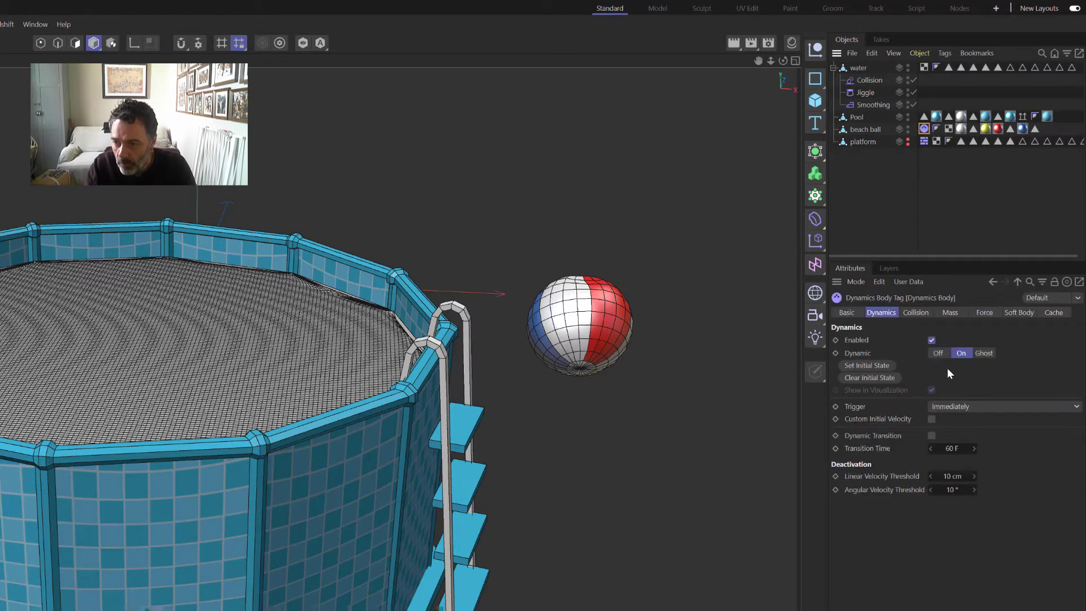
click(916, 312)
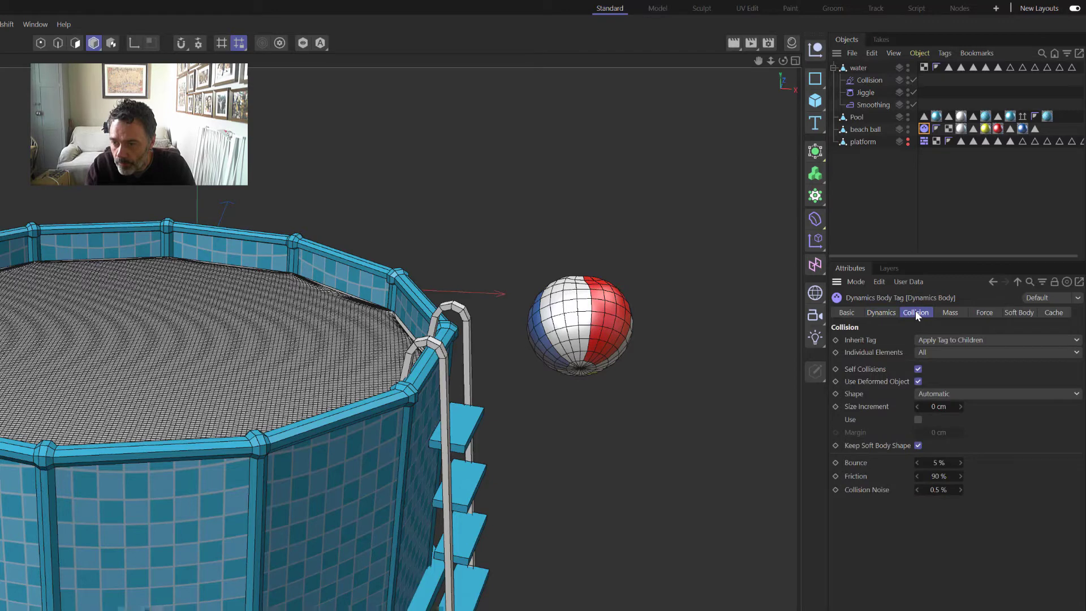
click(883, 313)
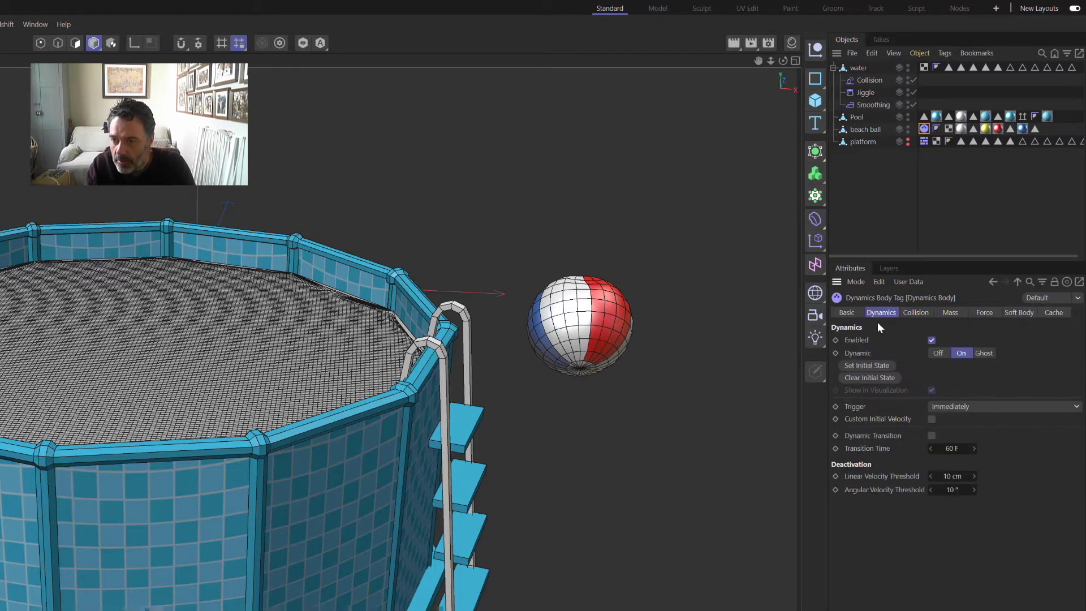
click(932, 420)
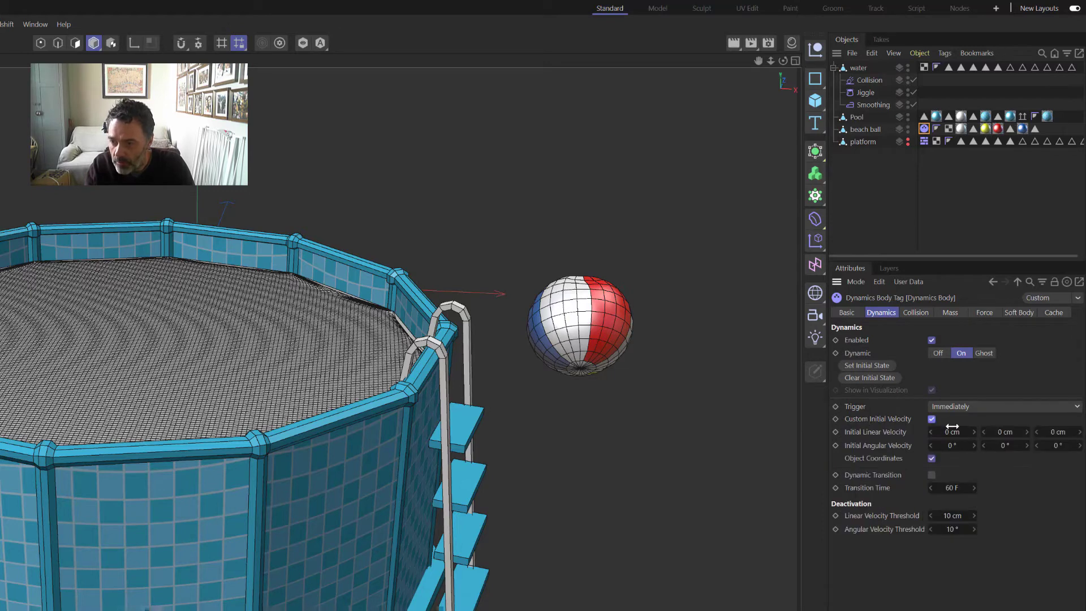
click(1006, 433)
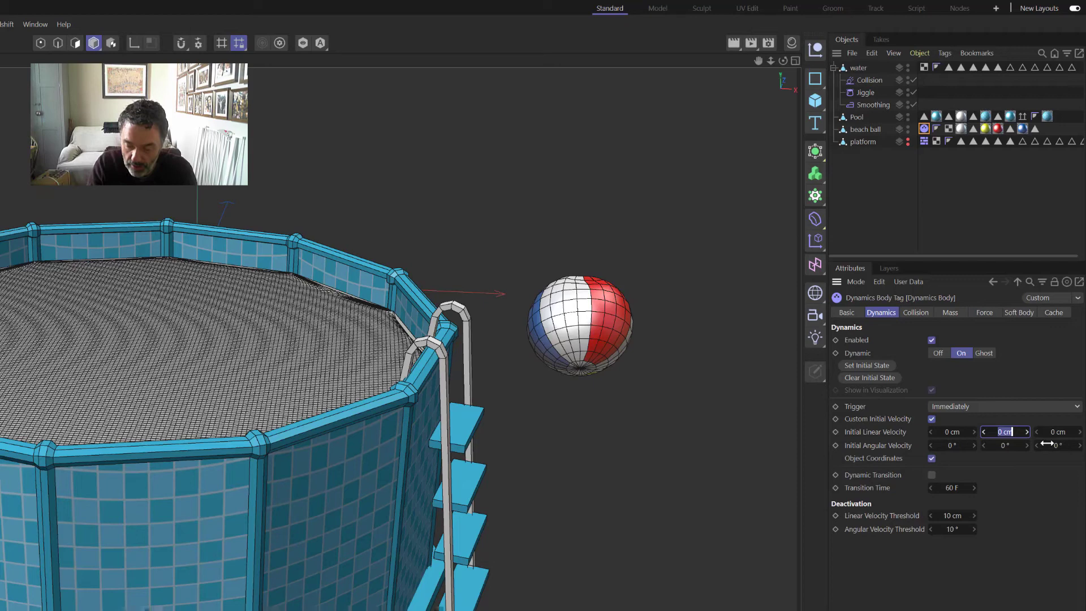
text(400)
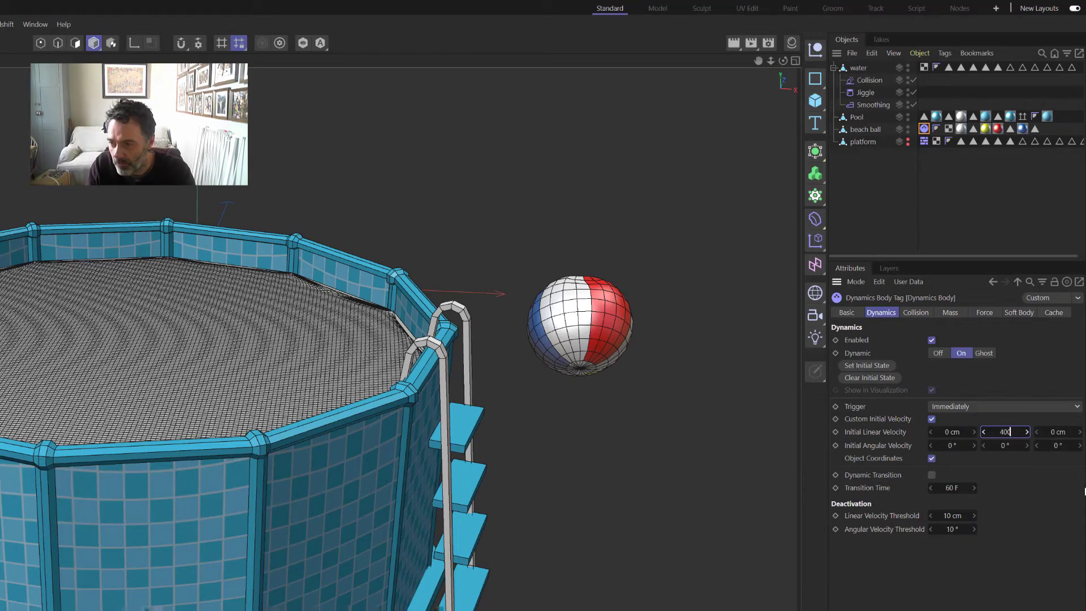
click(1058, 431)
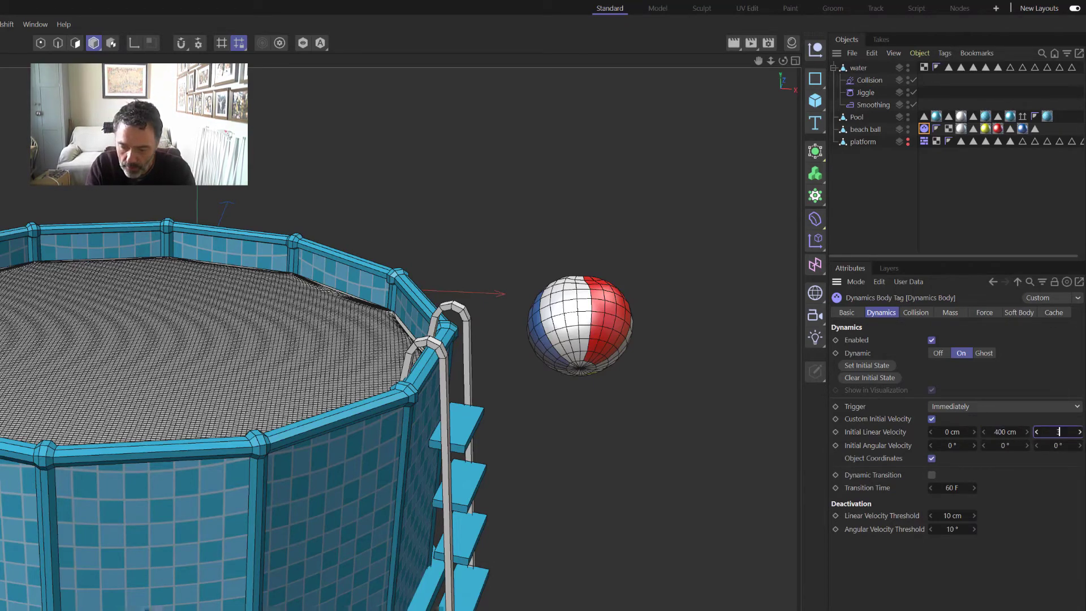
text(300)
key(Return)
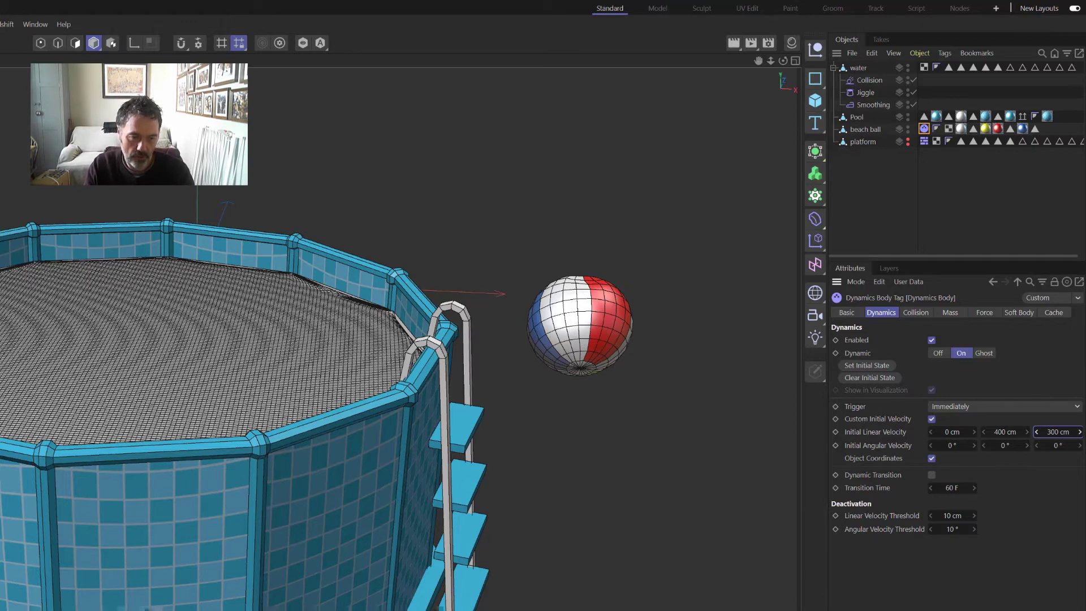
key(F8)
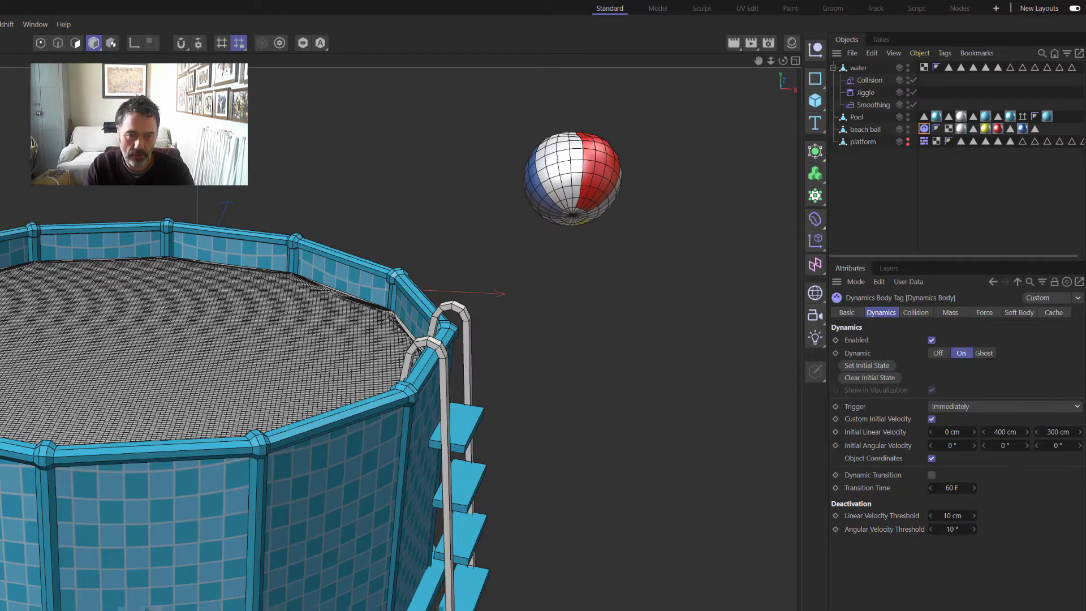
key(shift+f)
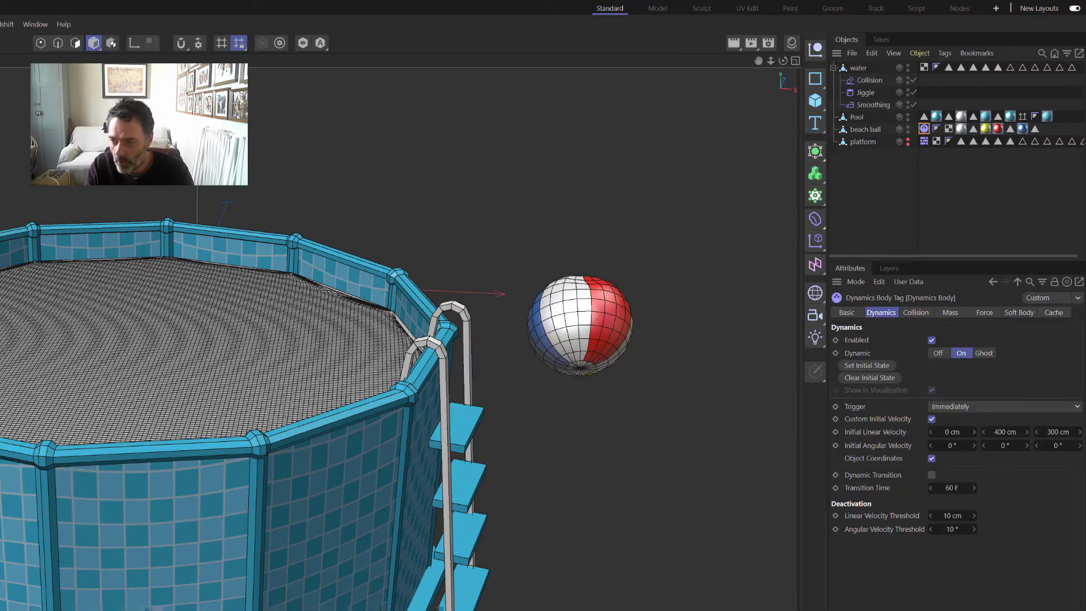
Set the beach ball's initial linear velocity to 300 cm in X and 0 cm in Z, and play the simulation
click(1058, 432)
text(0)
click(954, 433)
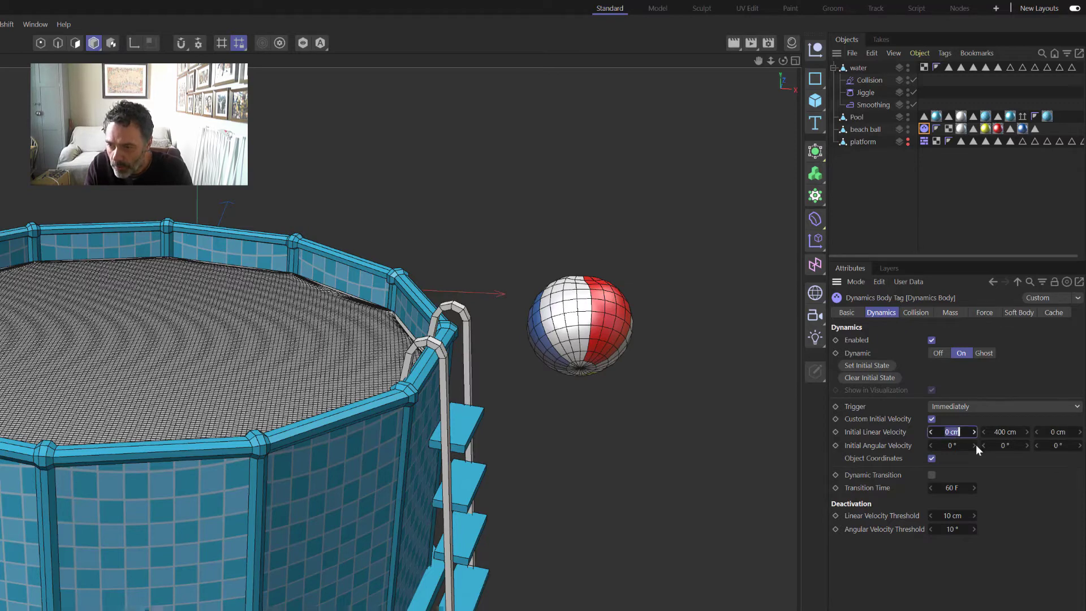
text(300)
key(Return)
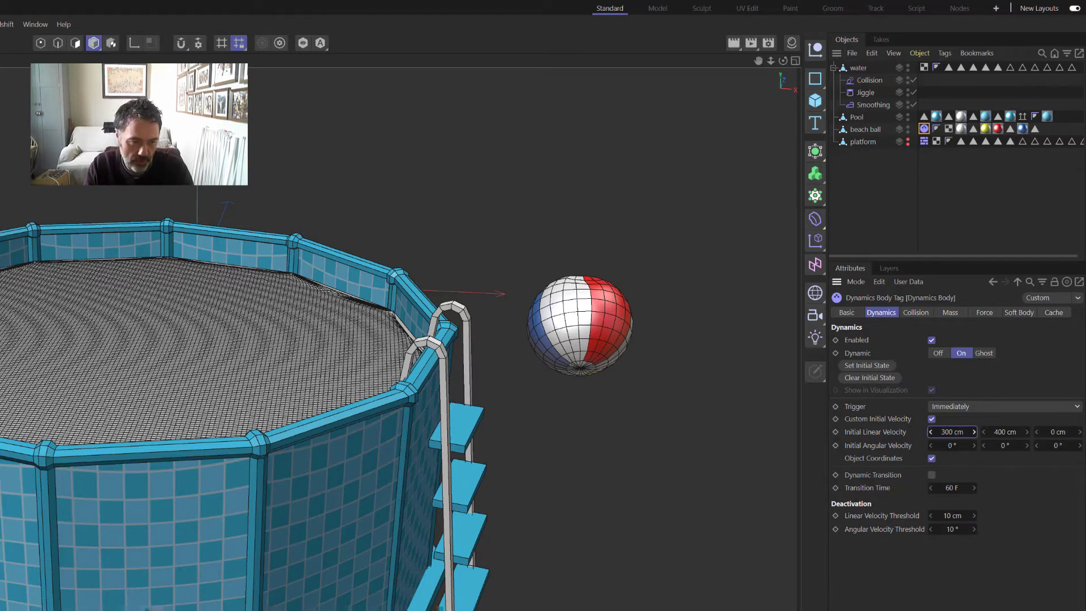
key(F8)
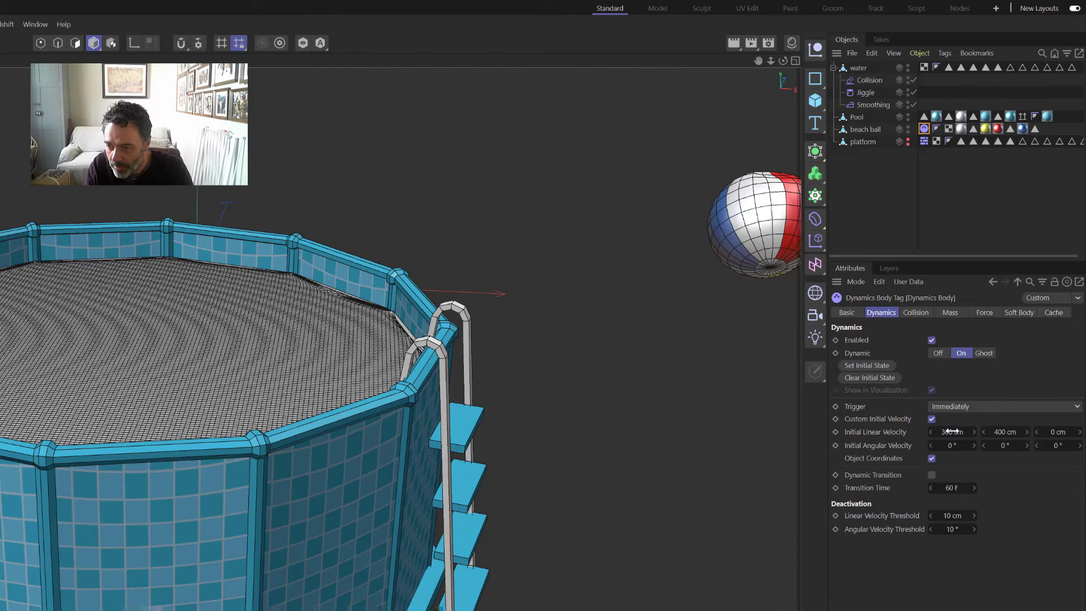
Reverse the beach ball's throw by setting its initial linear X velocity to -300 cm, and play the simulation
click(952, 431)
key(BackSpace)
text(-30)
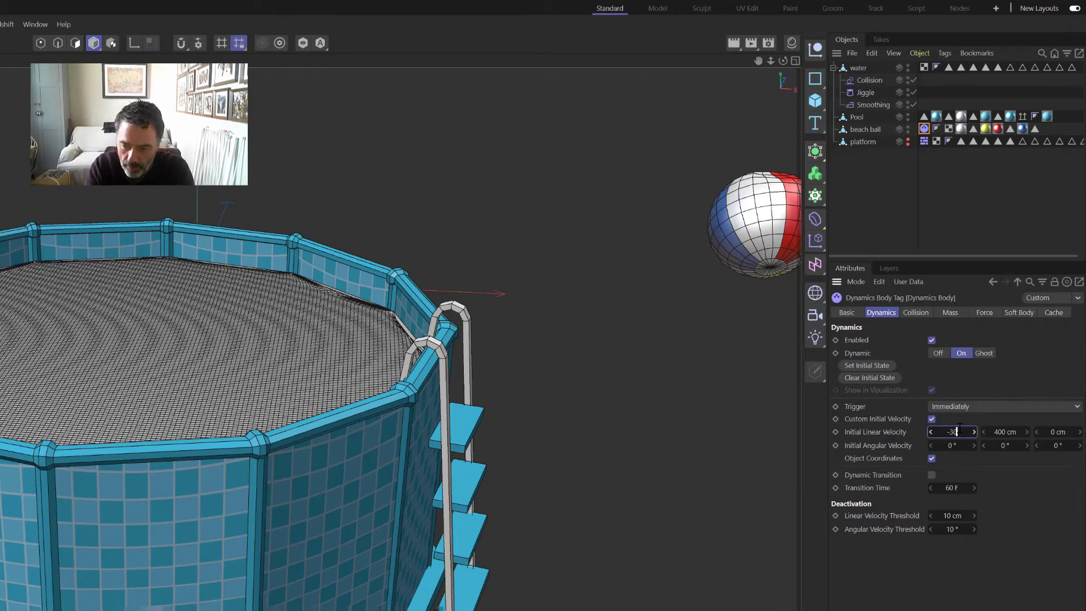
text(0)
key(Return)
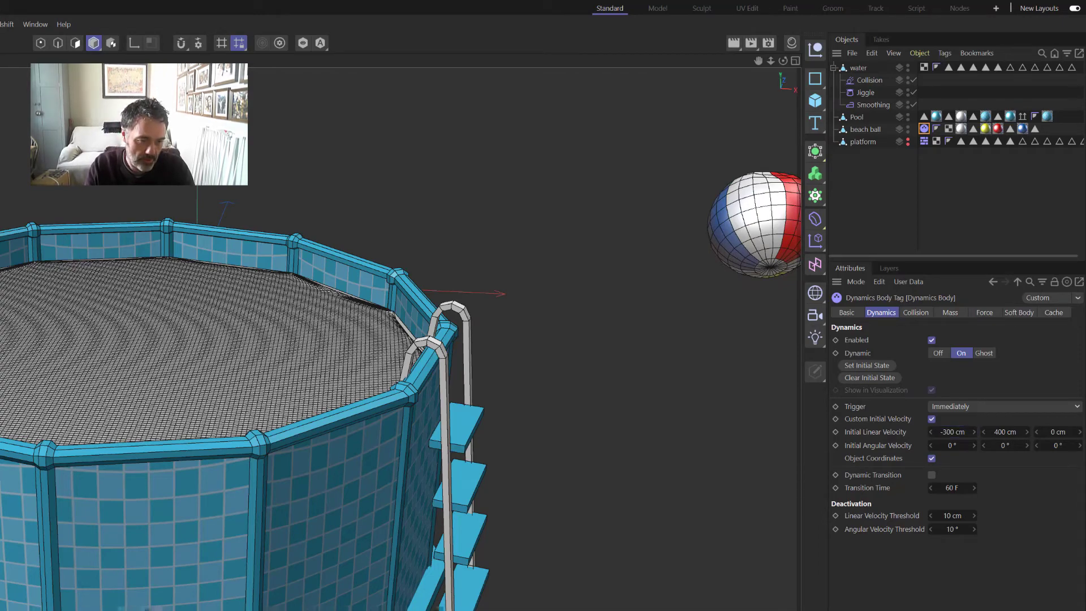
key(F8)
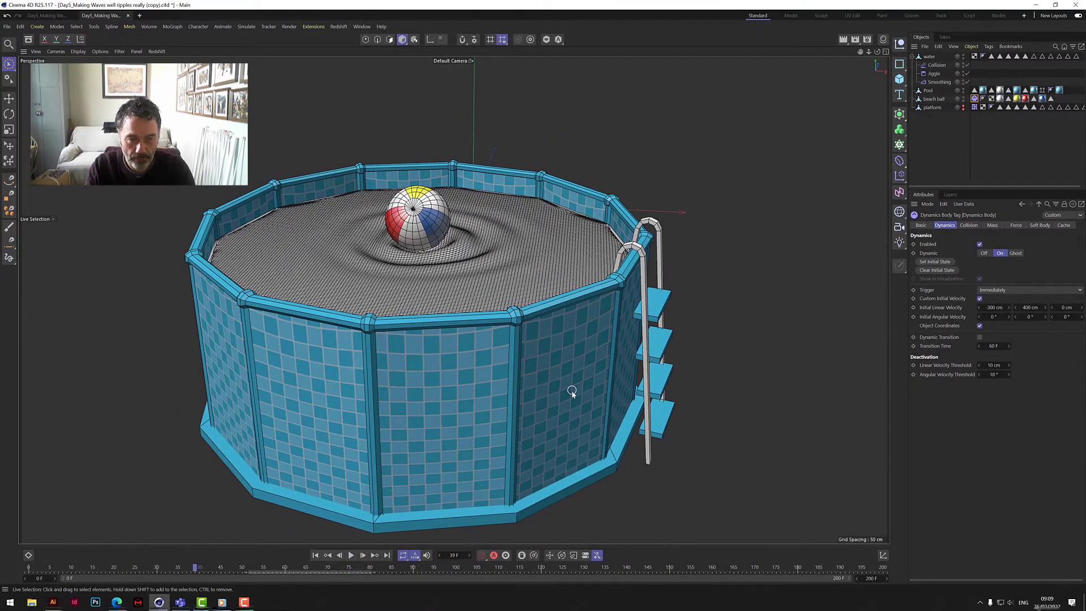
Lower the platform under the water, test the simulation, raise the platform slightly and replay from the start
click(938, 108)
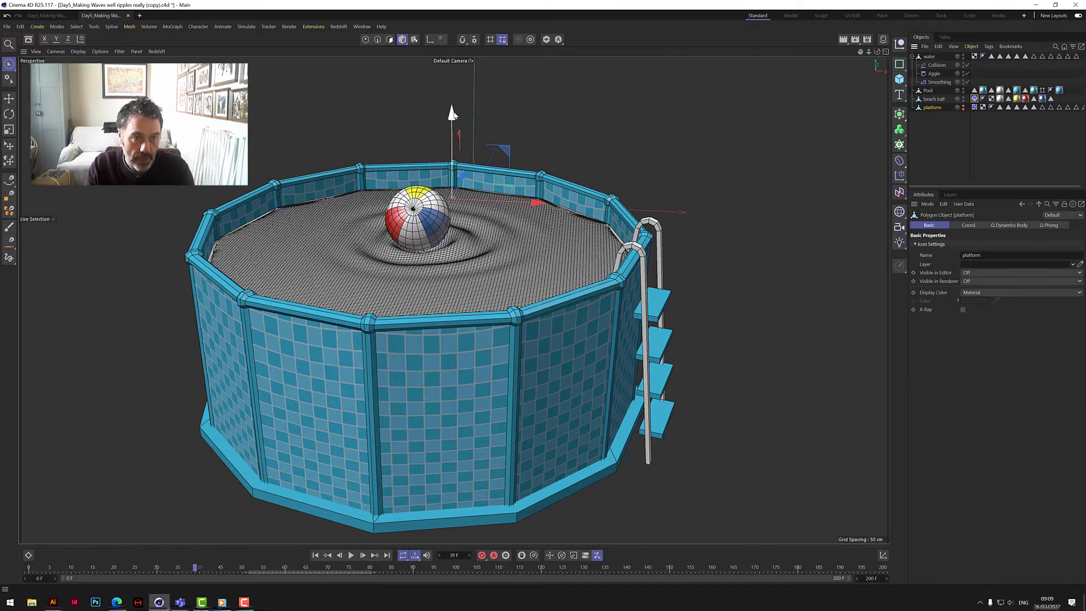
drag(454, 115, 454, 136)
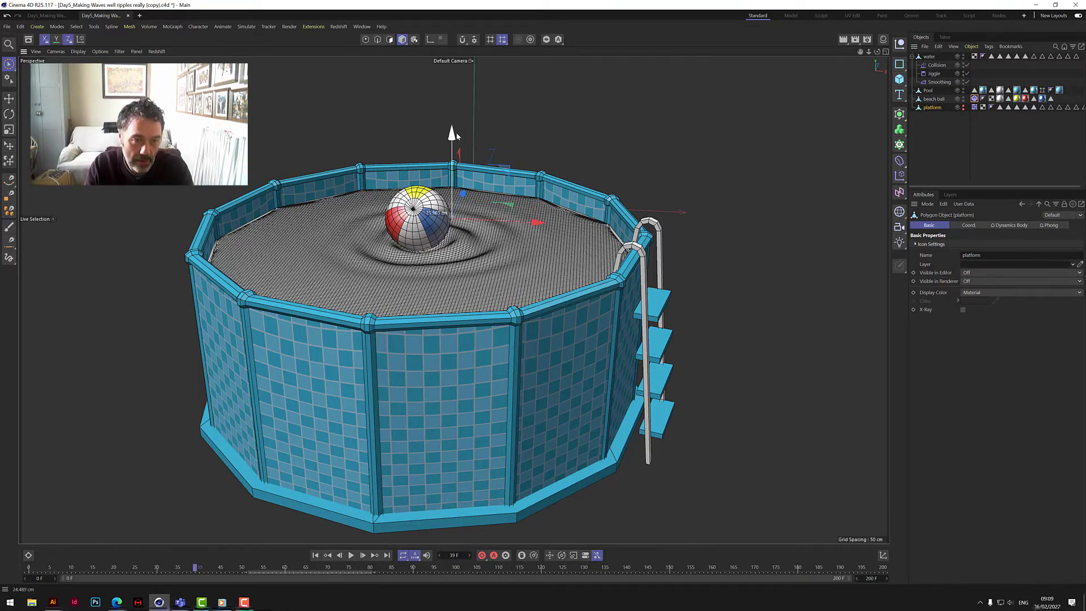
click(315, 555)
click(351, 556)
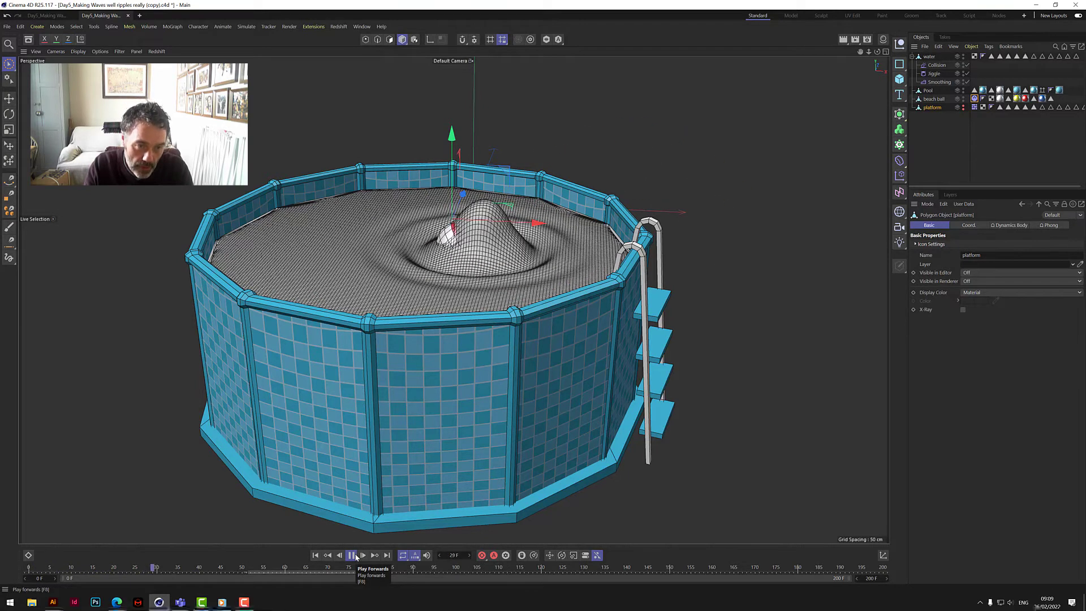
click(352, 556)
click(315, 555)
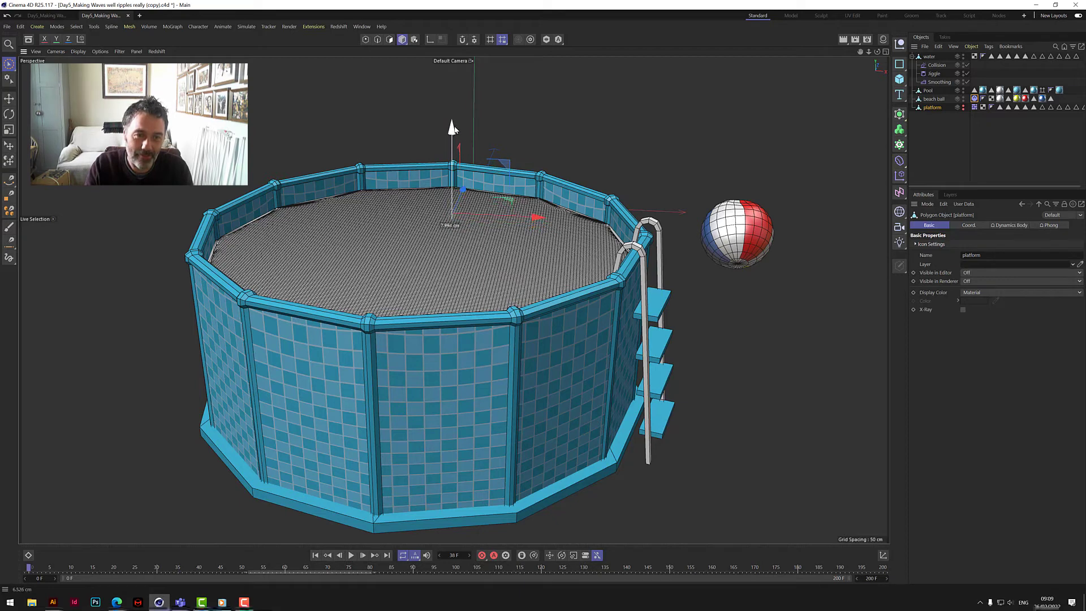
click(351, 555)
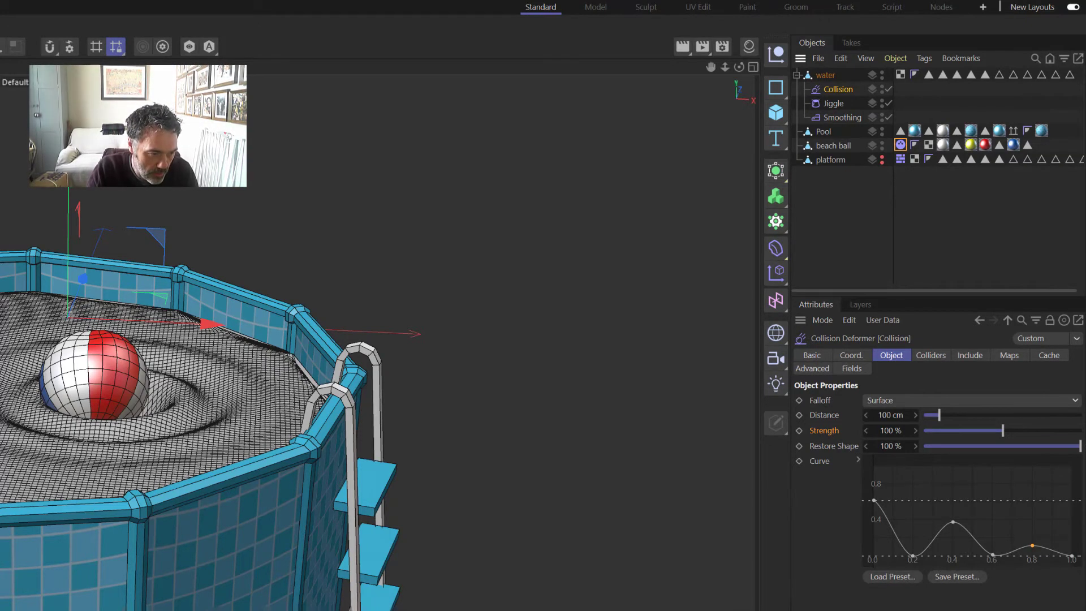
Set the Collision deformer's Distance to 10 cm and Strength to 150%, keyframe both values, and play the animation
key(F8)
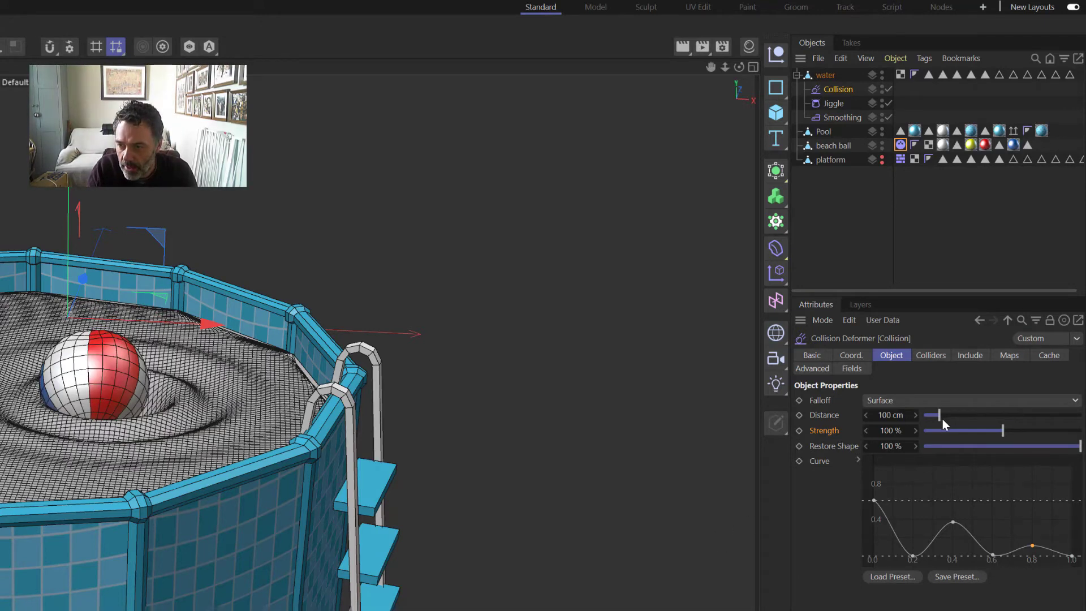
double_click(896, 416)
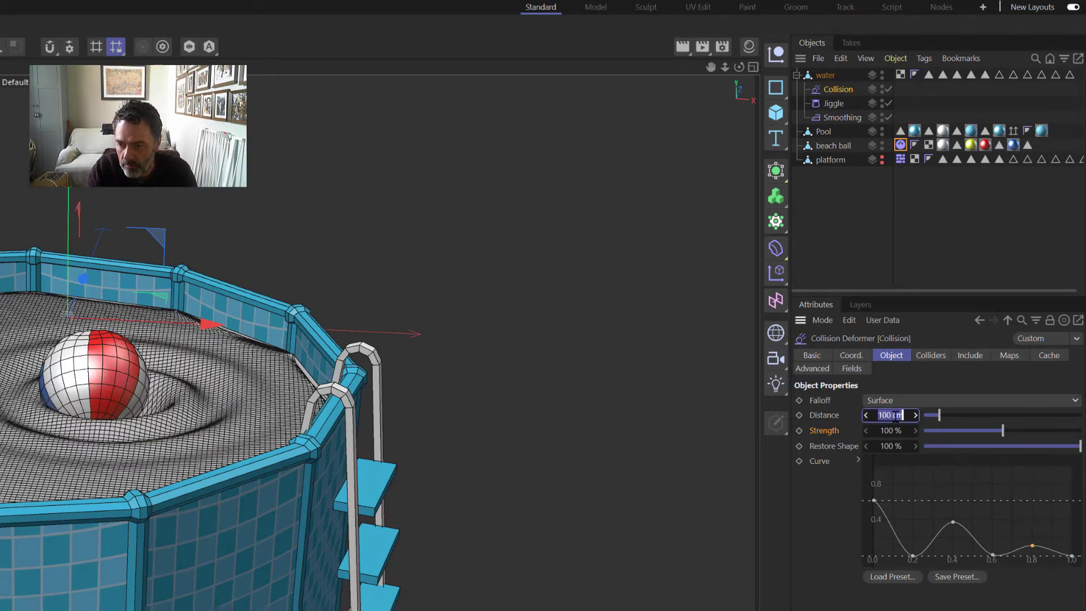
text(10)
key(Return)
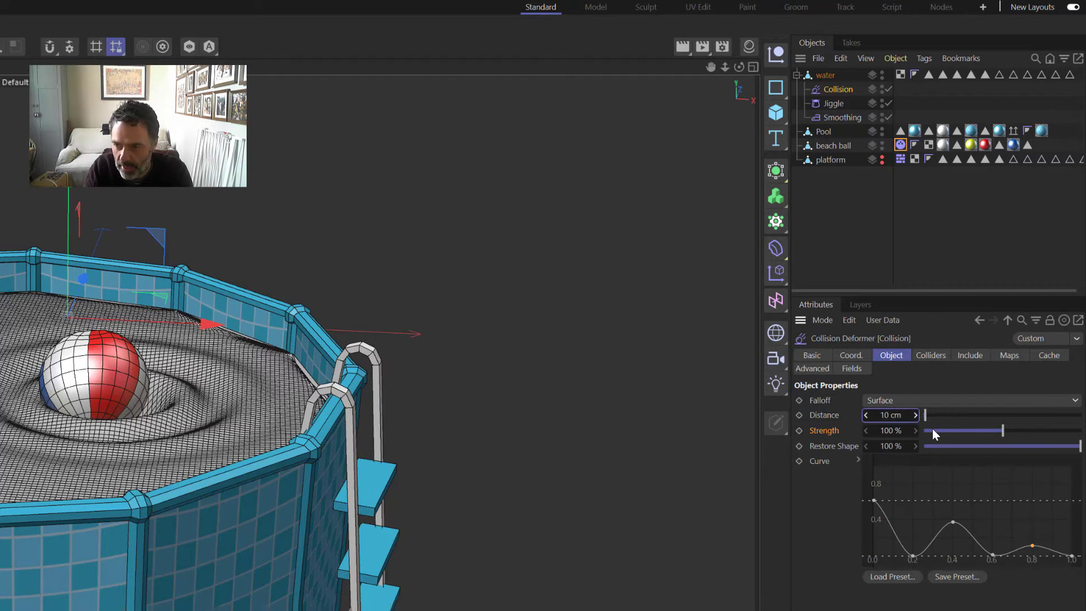
double_click(895, 431)
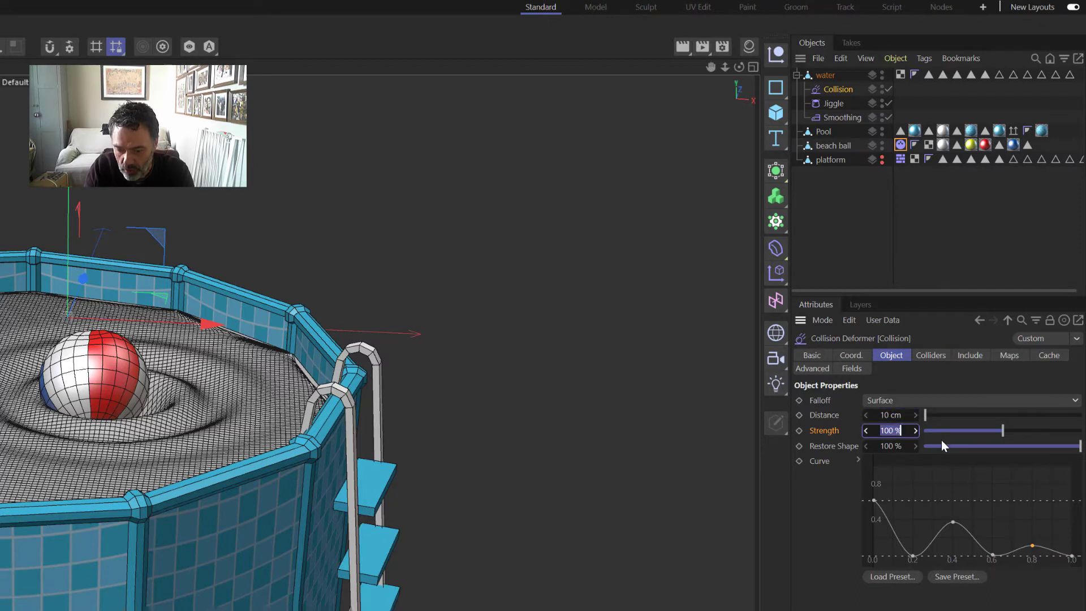
text(150)
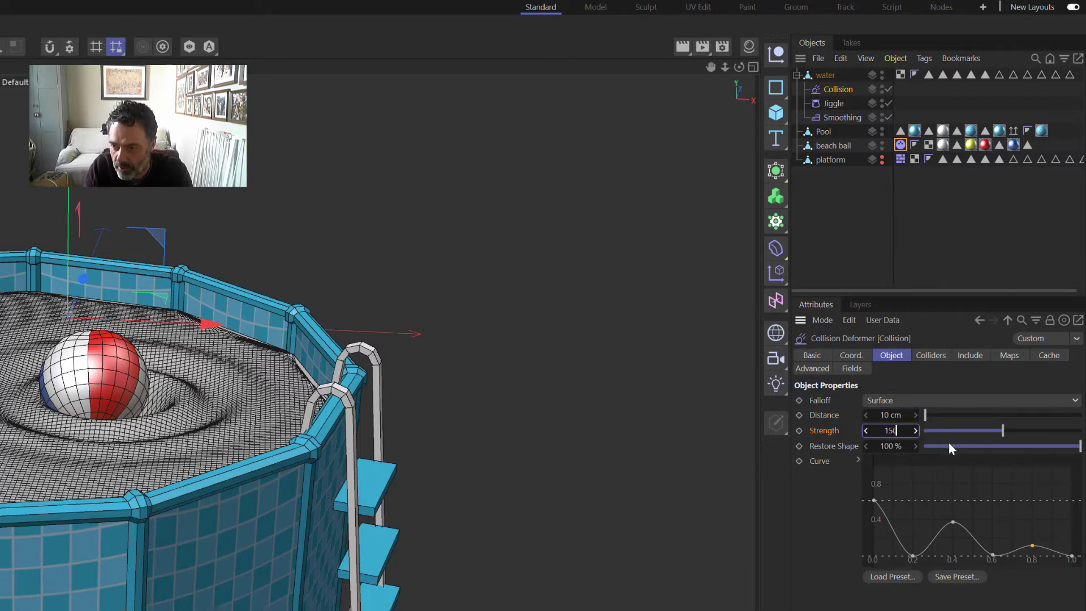
click(800, 416)
click(799, 430)
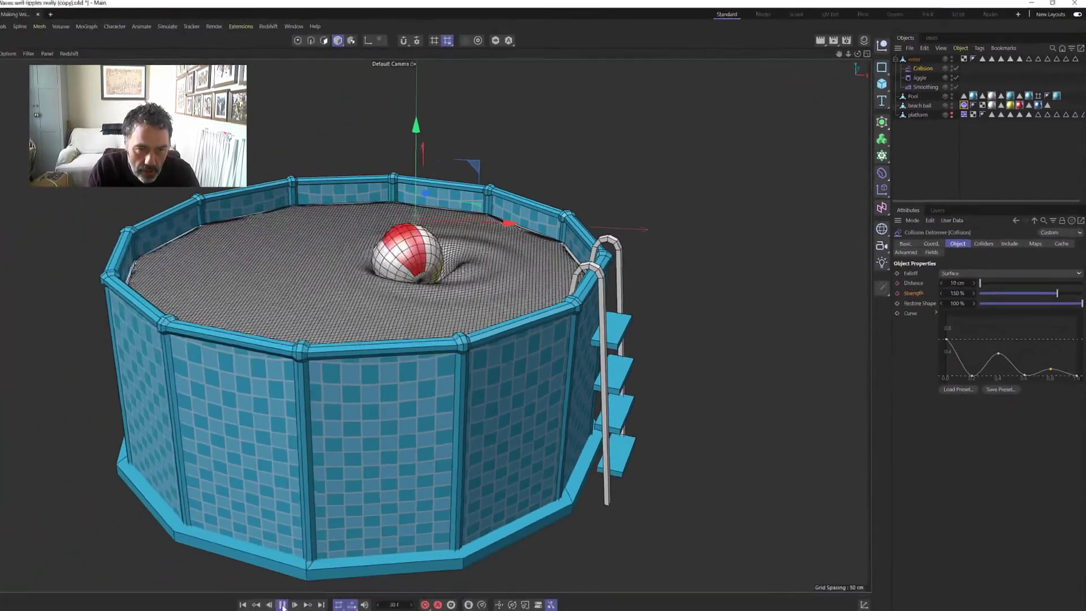
click(351, 555)
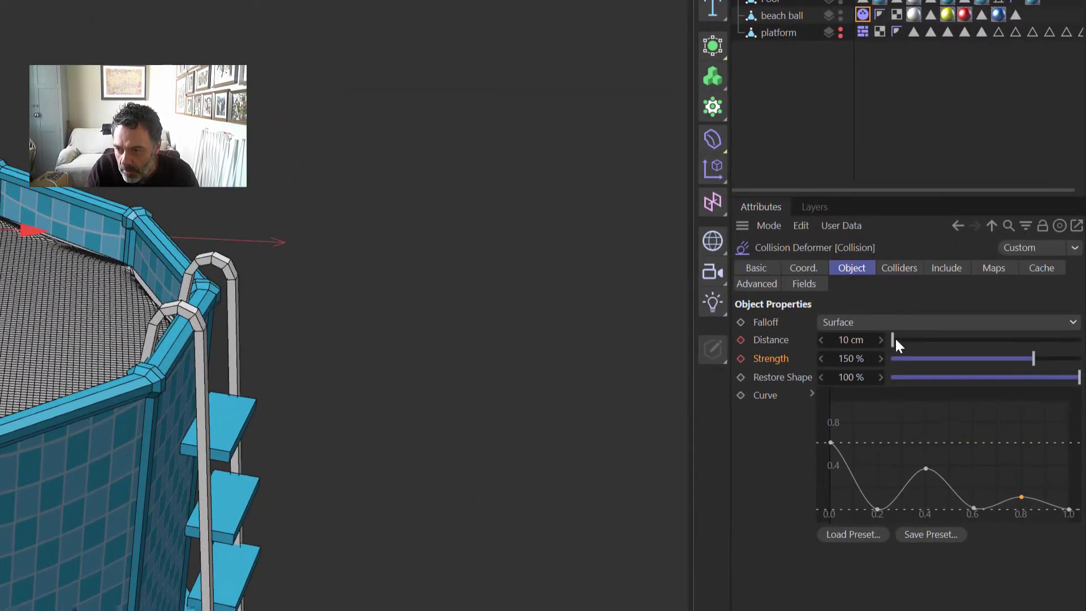
Set the Collision deformer's Distance to 200 cm and Strength to 0% at frame 44, and keyframe both values
drag(895, 342, 978, 346)
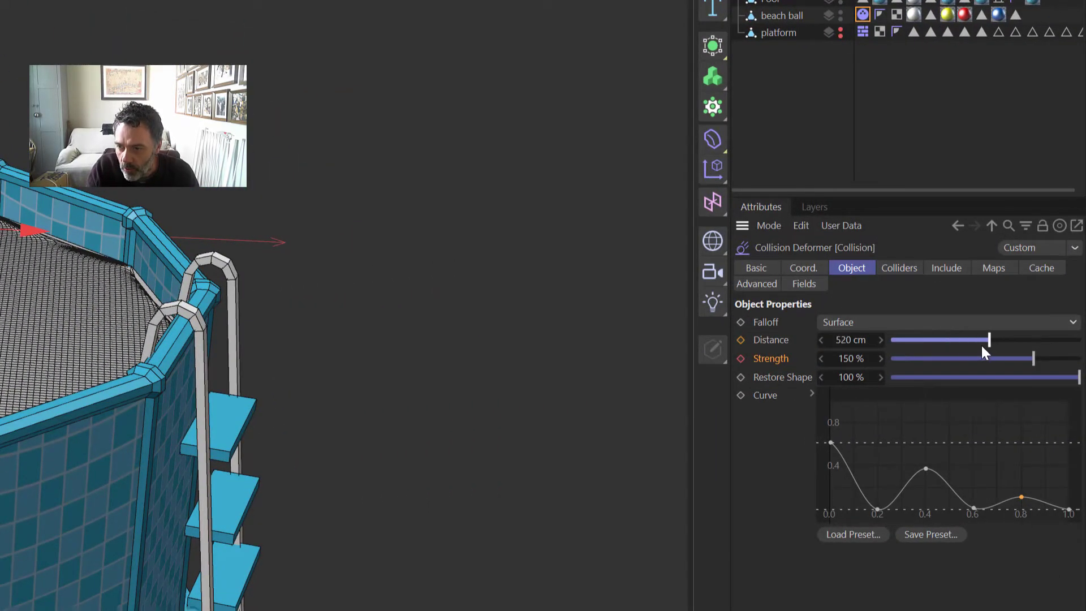
click(860, 338)
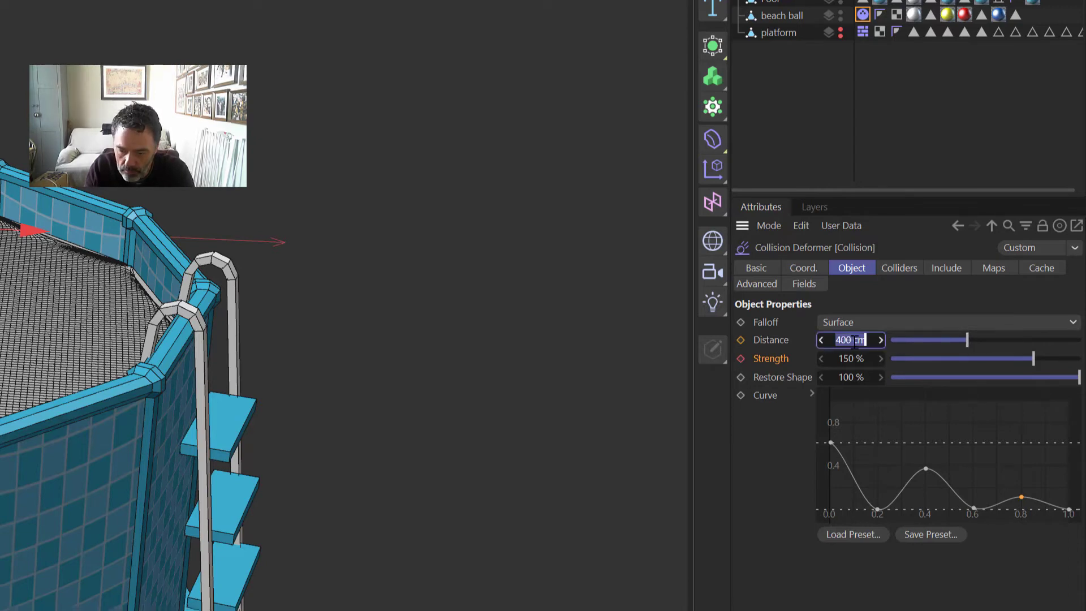
text(200)
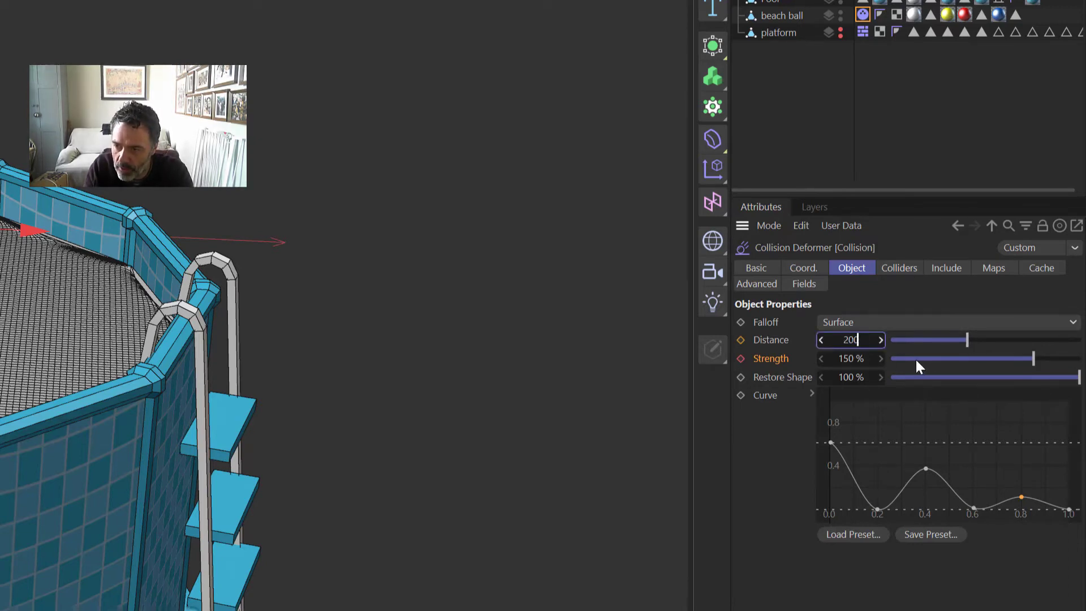
drag(915, 358, 877, 355)
click(740, 340)
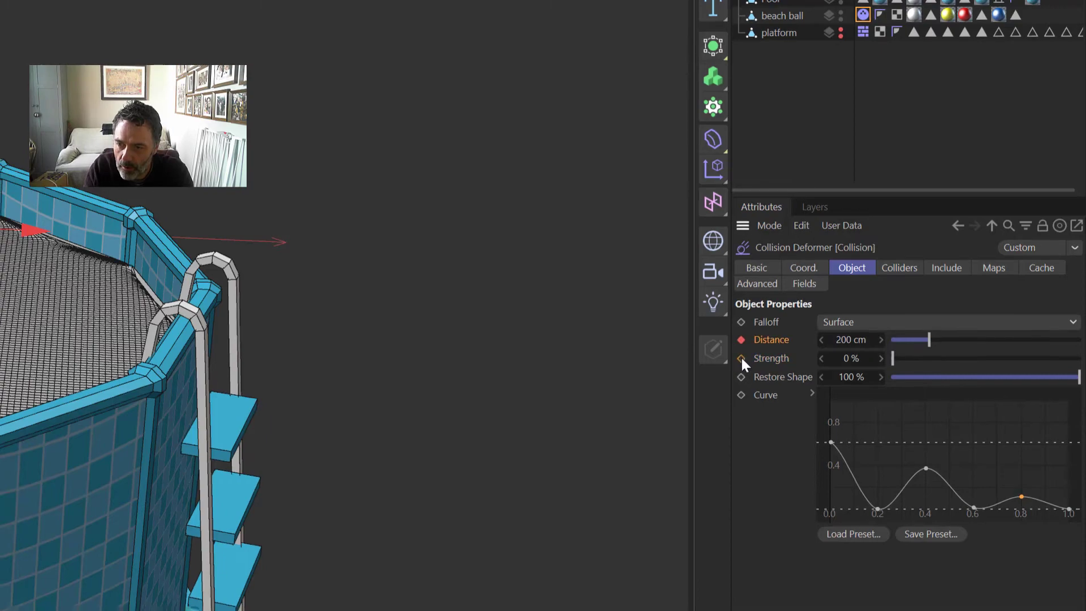
click(741, 359)
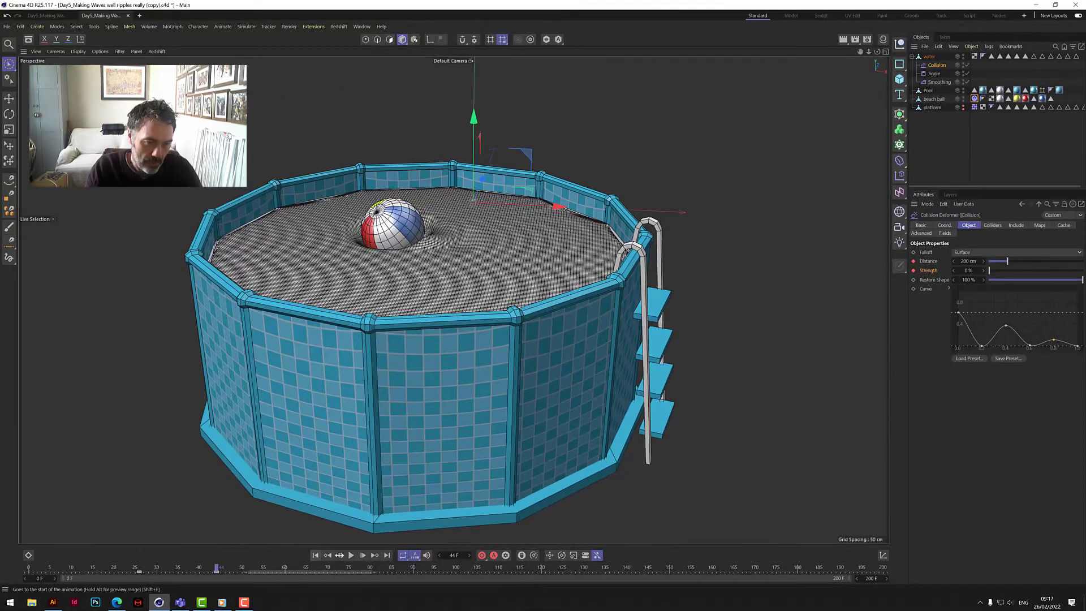
Play the simulation from the start twice to check how the ripples fade after the ball lands
click(316, 555)
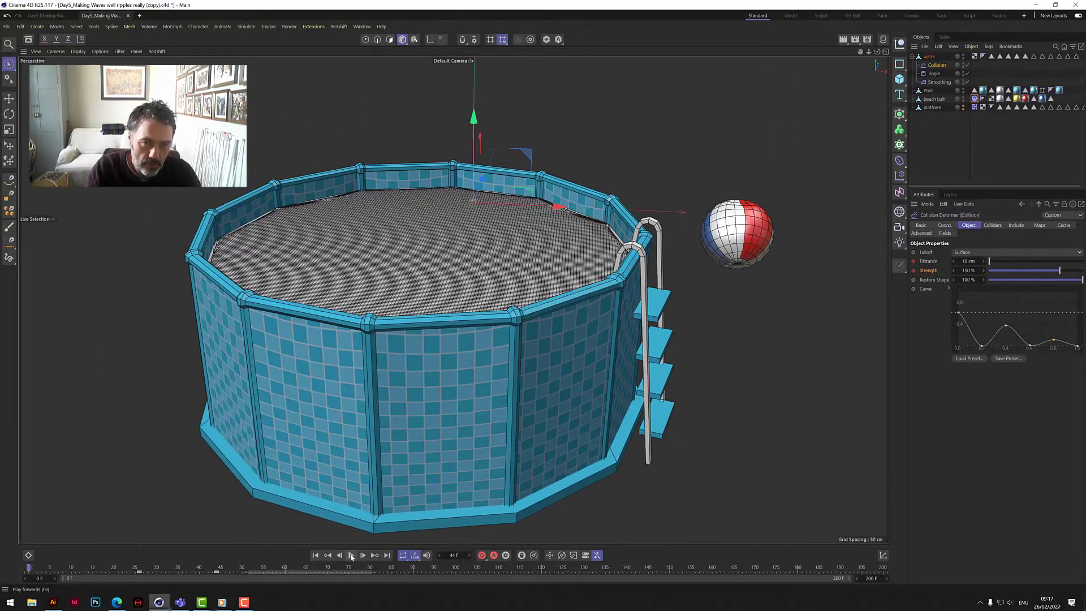
click(352, 555)
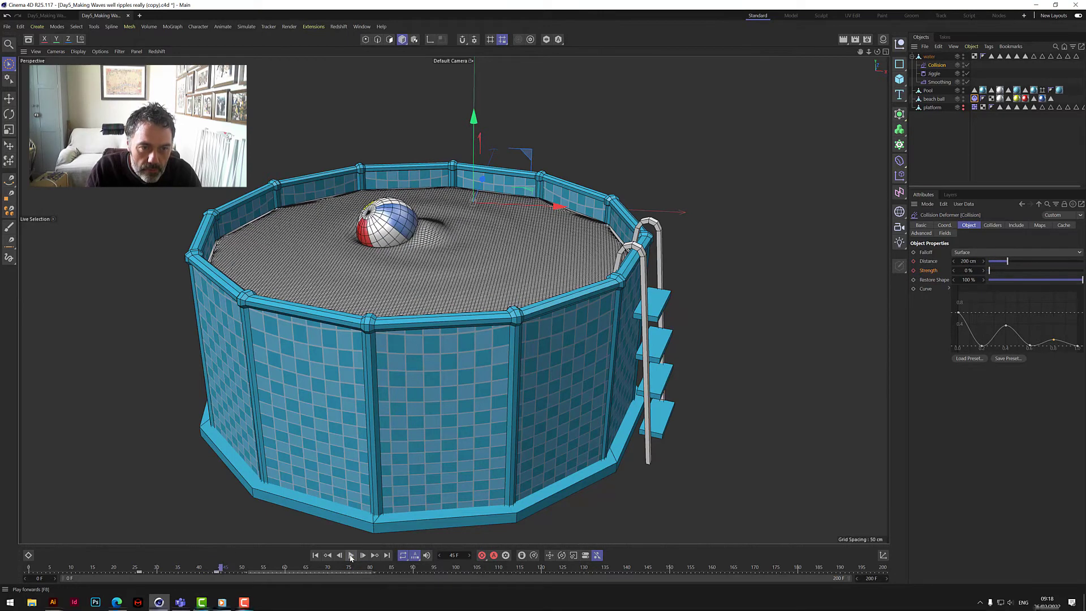
click(351, 555)
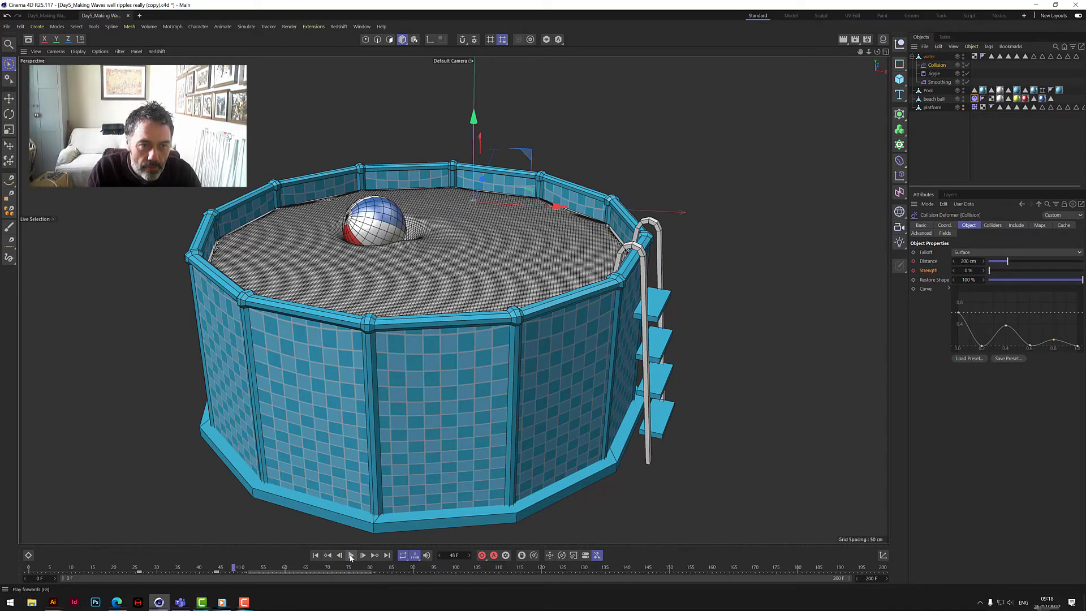
click(315, 556)
click(351, 555)
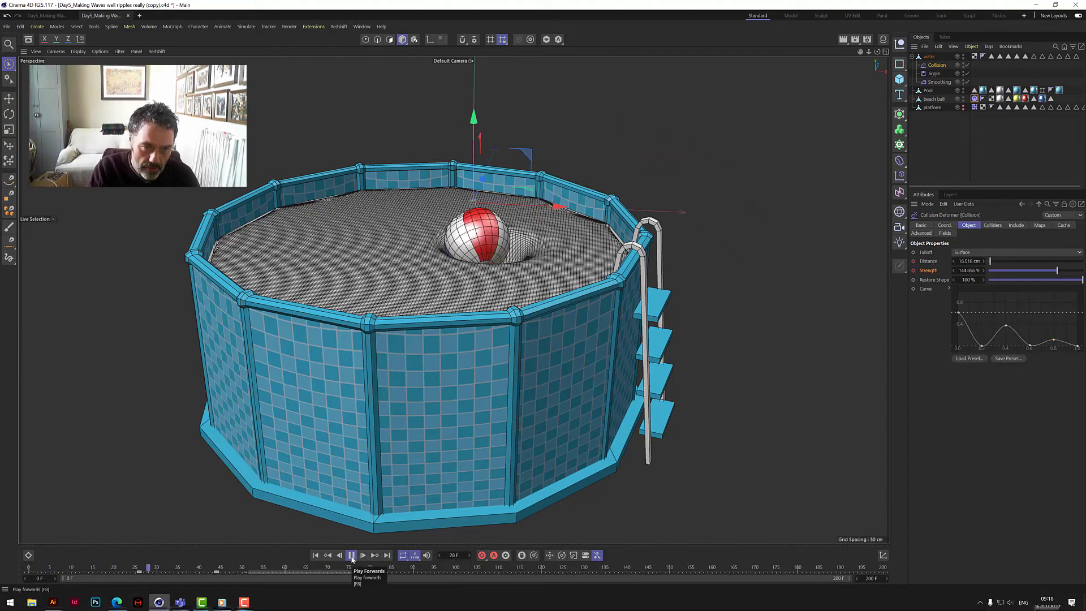
click(351, 555)
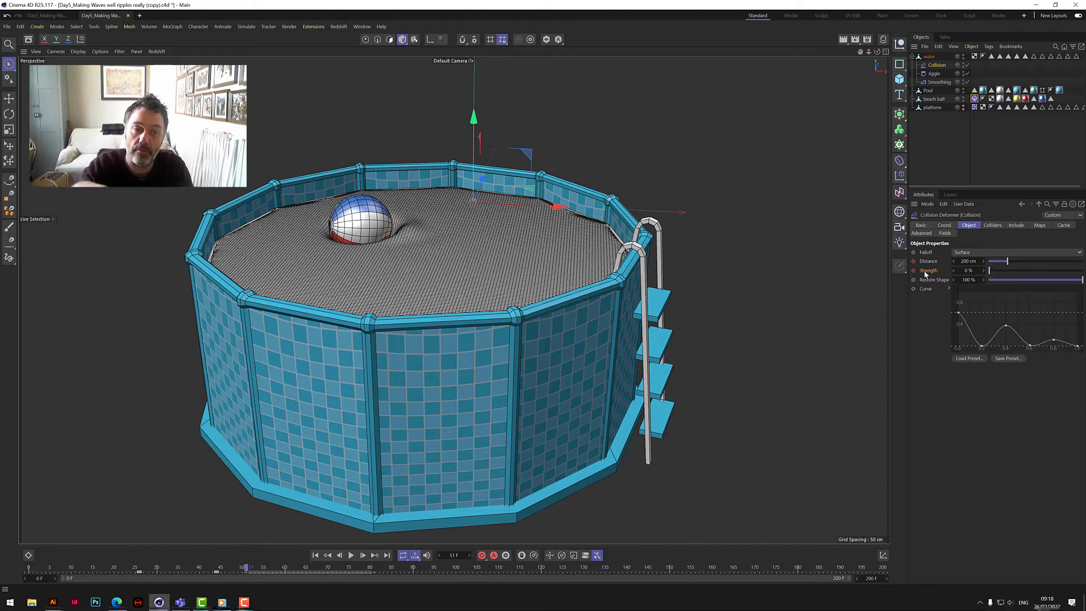
Show the scene's materials and apply the transparent blue material Mat to the water object
click(883, 39)
click(832, 270)
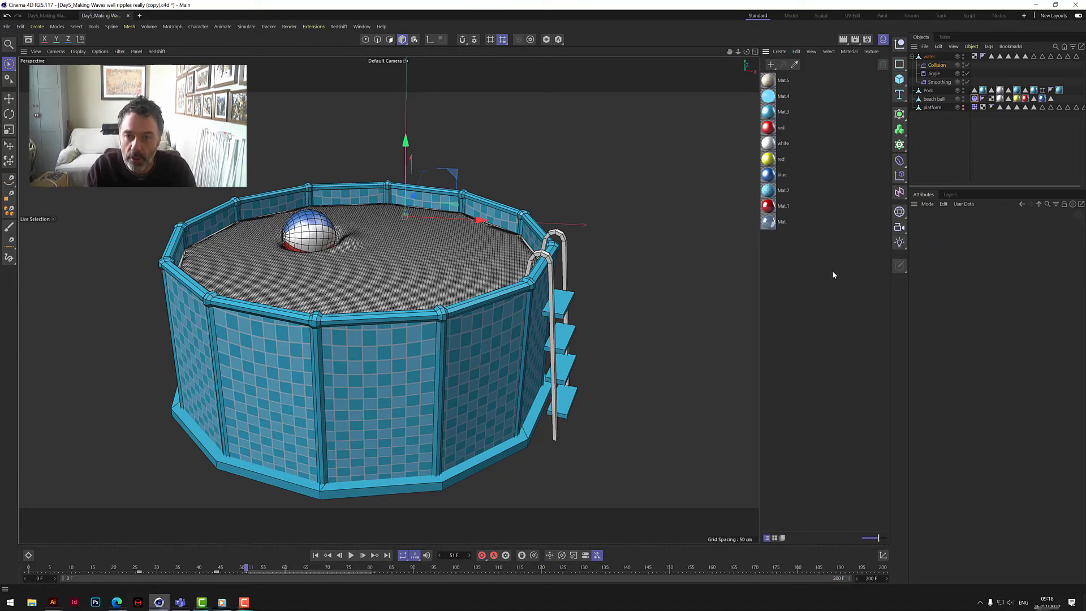
click(773, 223)
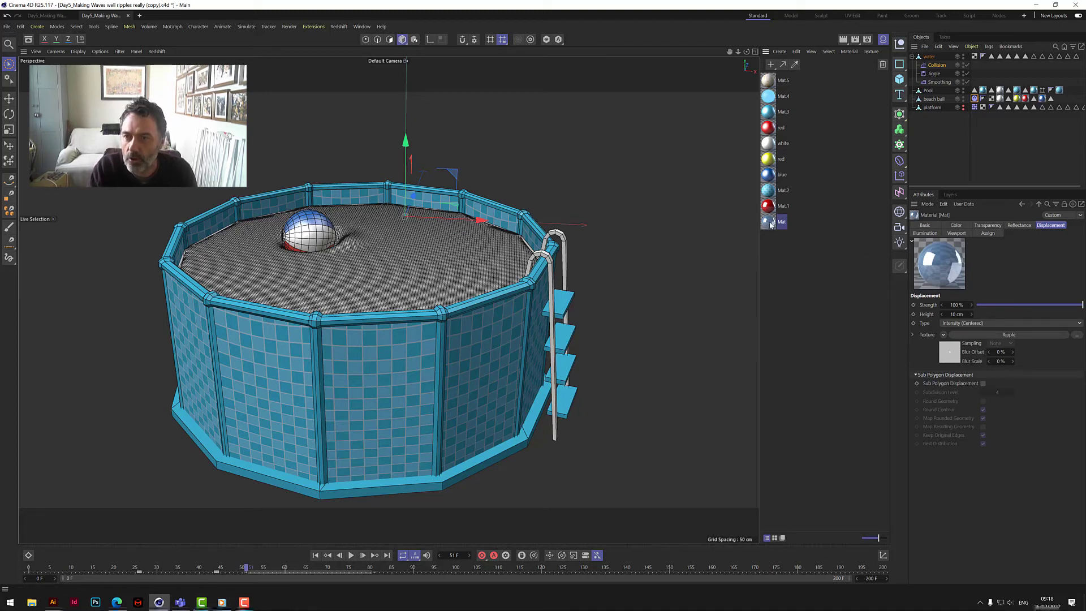
drag(787, 215, 931, 56)
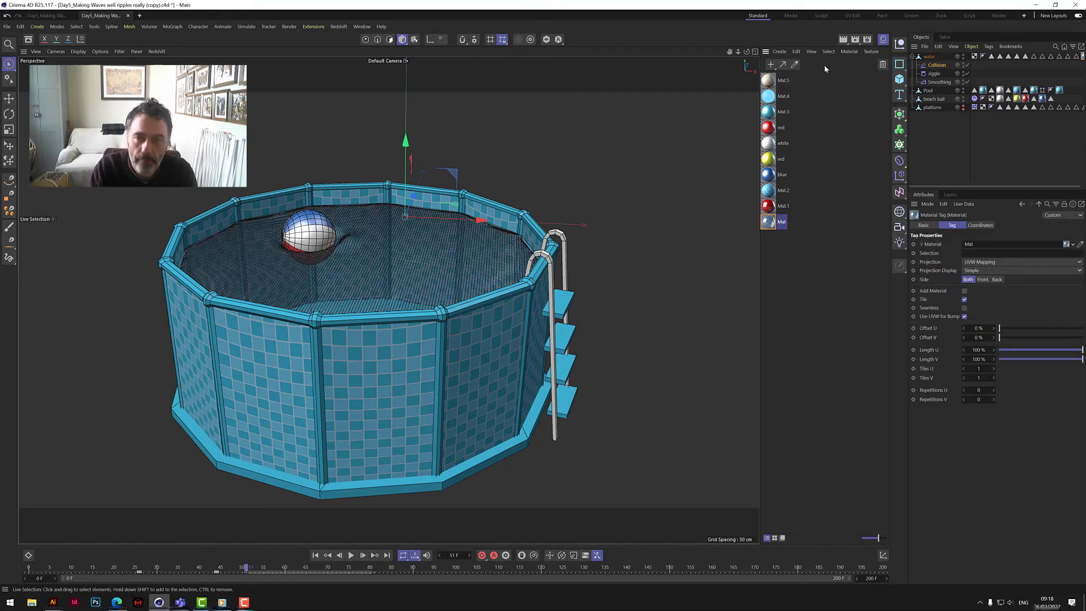
Replay the simulation from the start, stop at frame 53 and render the view with the water material
click(315, 556)
click(351, 555)
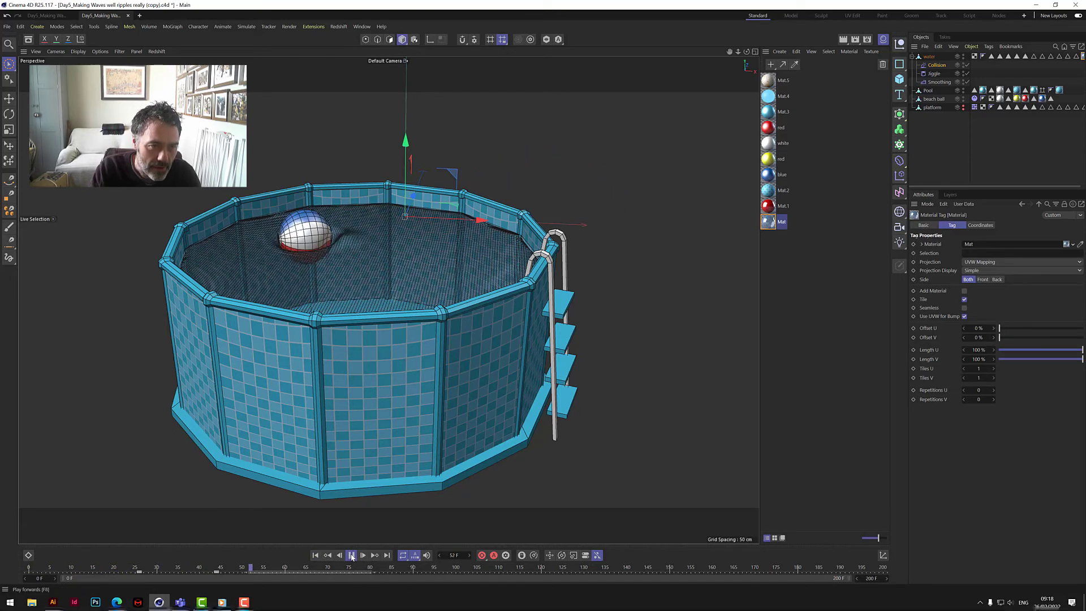
click(352, 555)
click(844, 40)
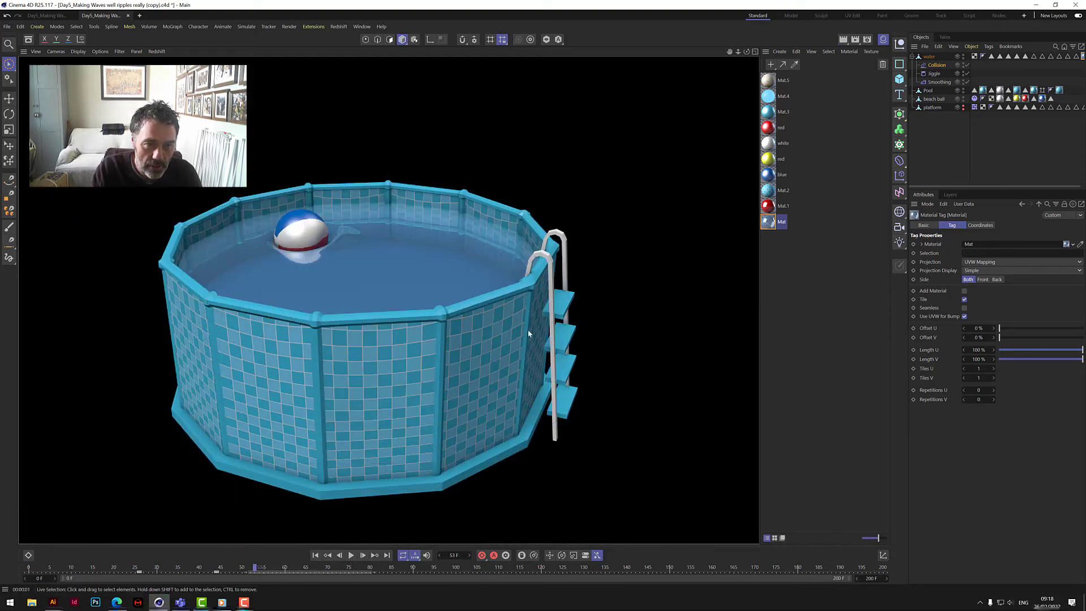
Play from the start again, stop at frame 34 while the ripples spread, and render the view
click(316, 556)
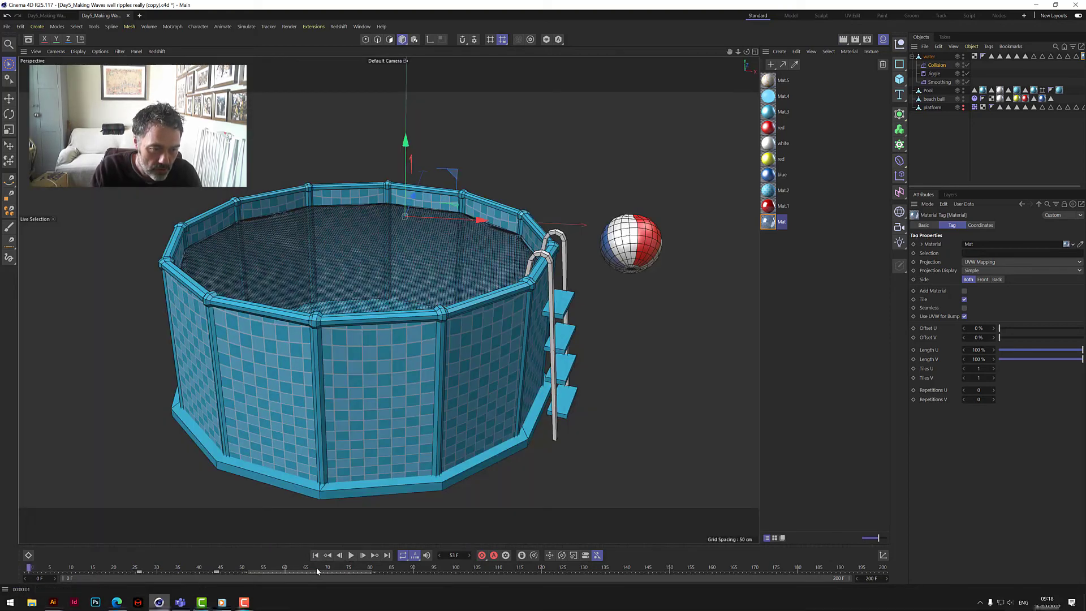
click(351, 556)
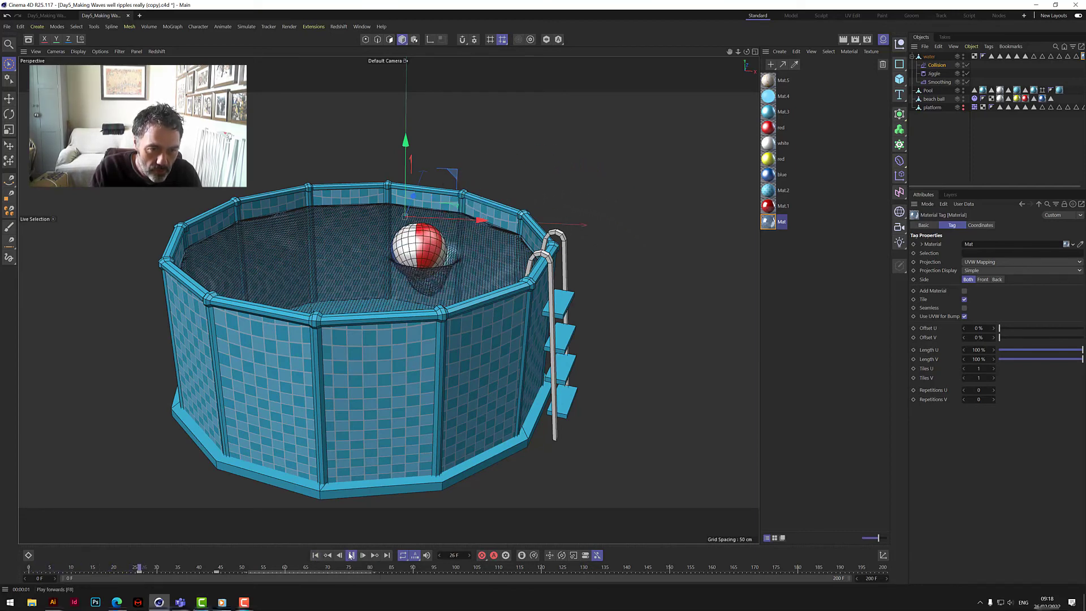
click(350, 556)
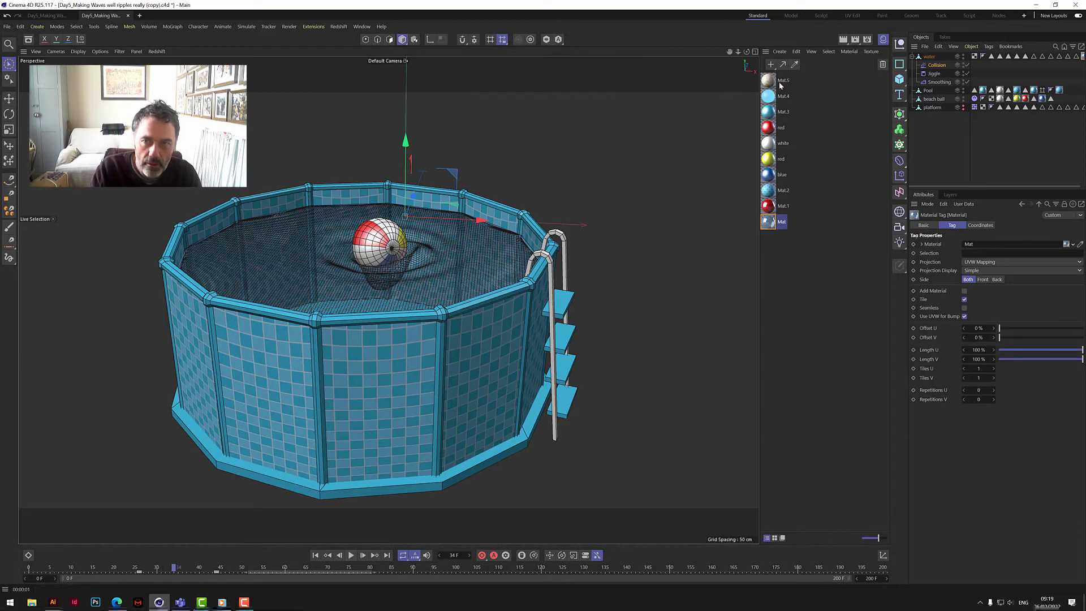
click(844, 40)
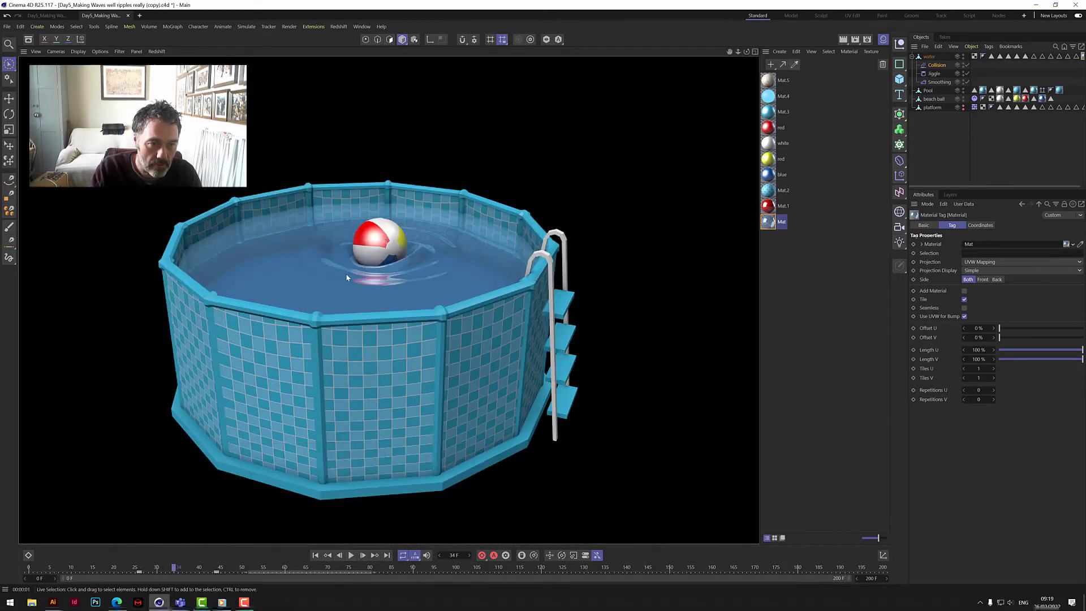
Render a close-up view of the beach ball and the surrounding ripples at frame 34
click(378, 275)
scroll(378, 275, up, 5)
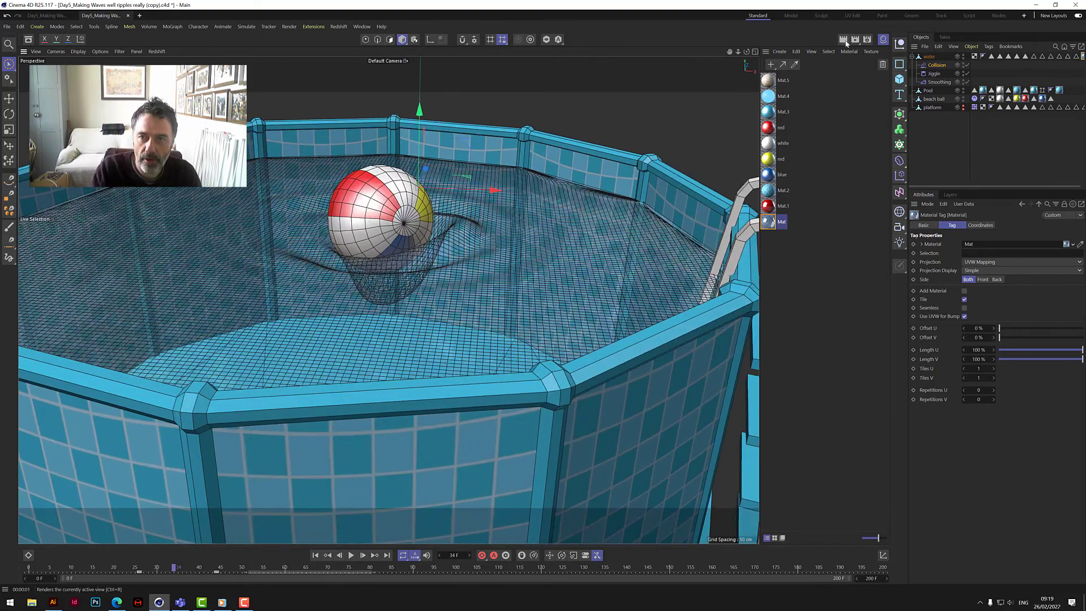
key(alt+r)
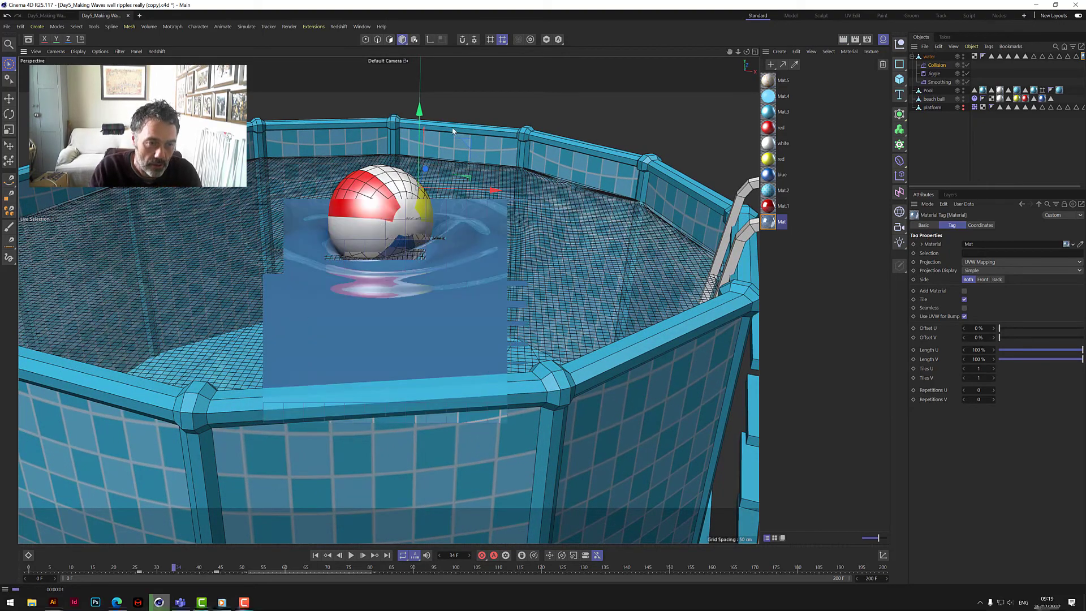
key(ctrl+r)
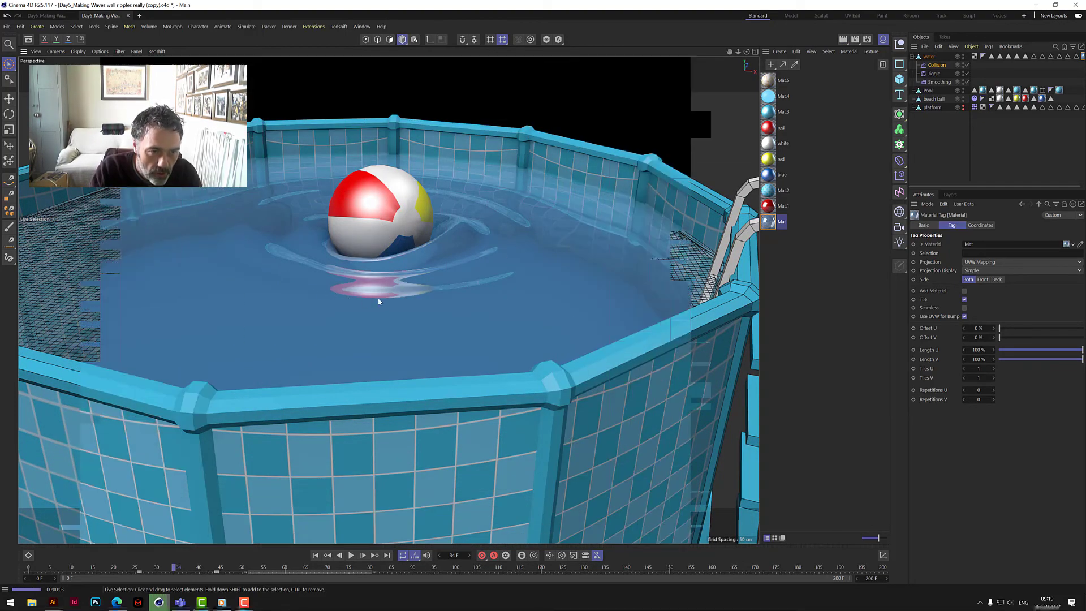